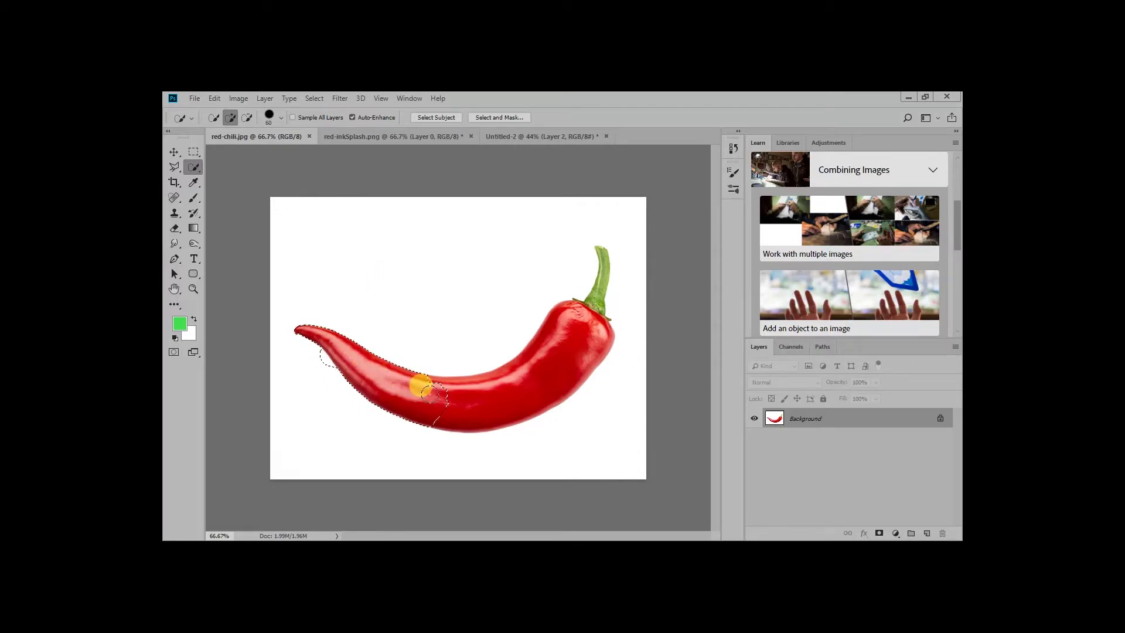
# Extend the quick selection over the rest of the red chili and its green stem, and bring up the Untitled-2 document
pyautogui.moveTo(433, 397)
pyautogui.mouseDown()
pyautogui.moveTo(494, 400)
pyautogui.moveTo(577, 309)
pyautogui.mouseUp()
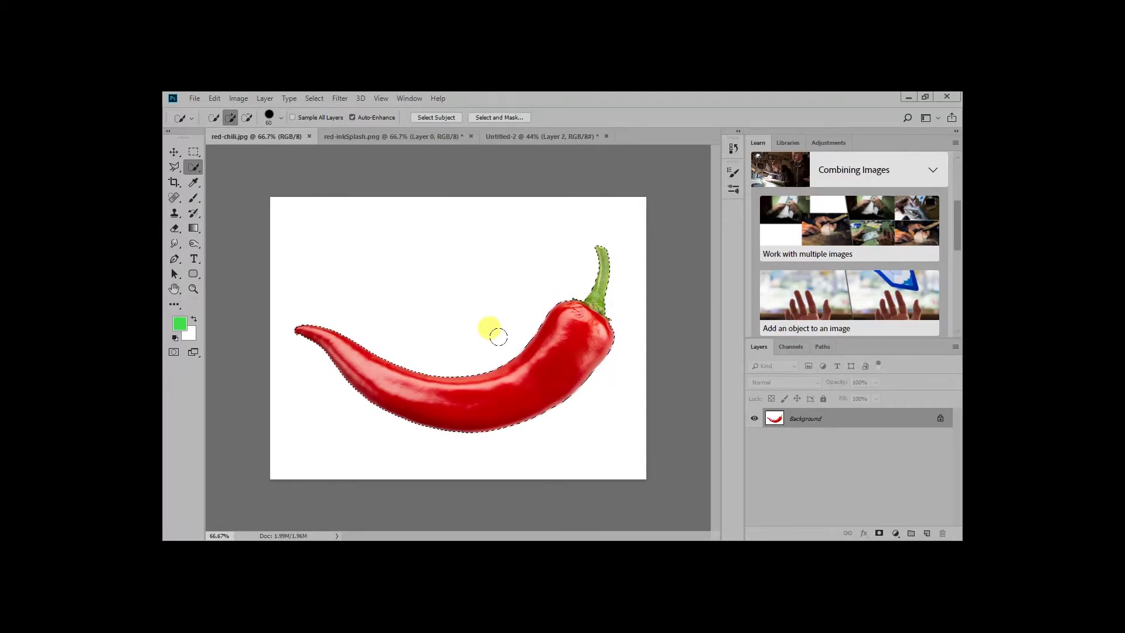
pyautogui.press('v')
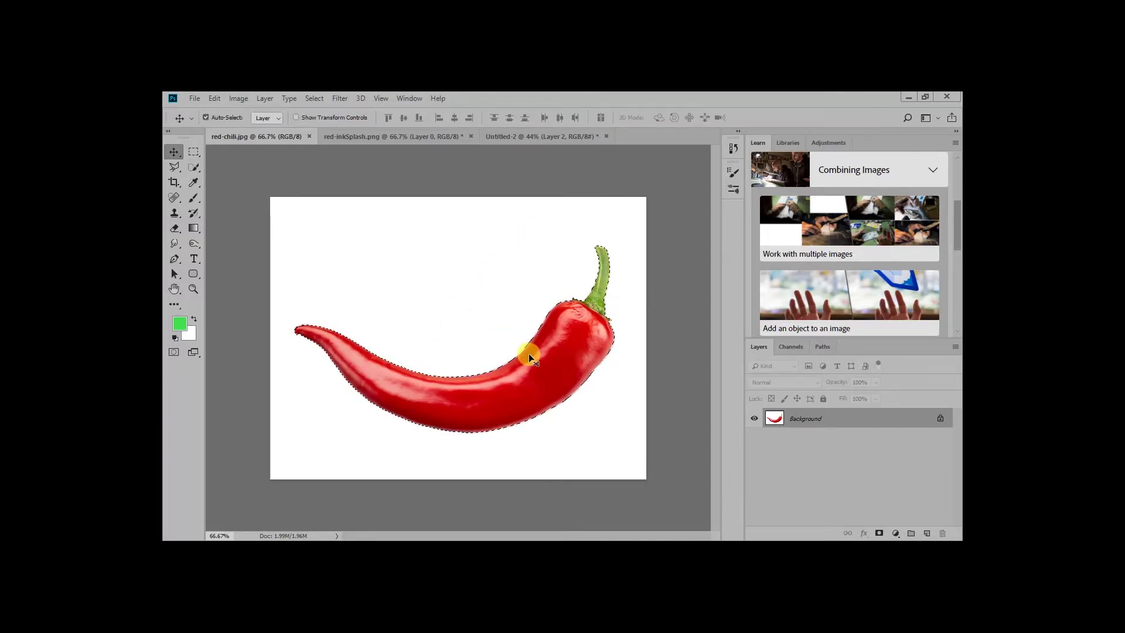
pyautogui.moveTo(527, 351); pyautogui.dragTo(520, 142)
# Create a new document named TheIncredible from the recent custom 1920 x 1080 px preset at 72 ppi
pyautogui.click(194, 98)
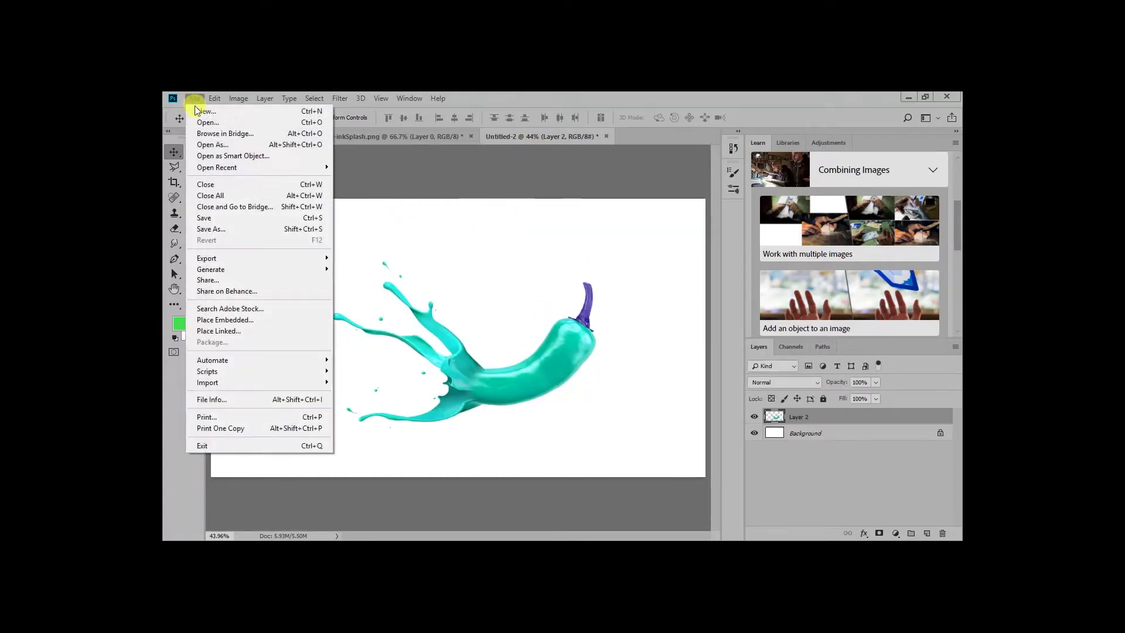
pyautogui.click(204, 111)
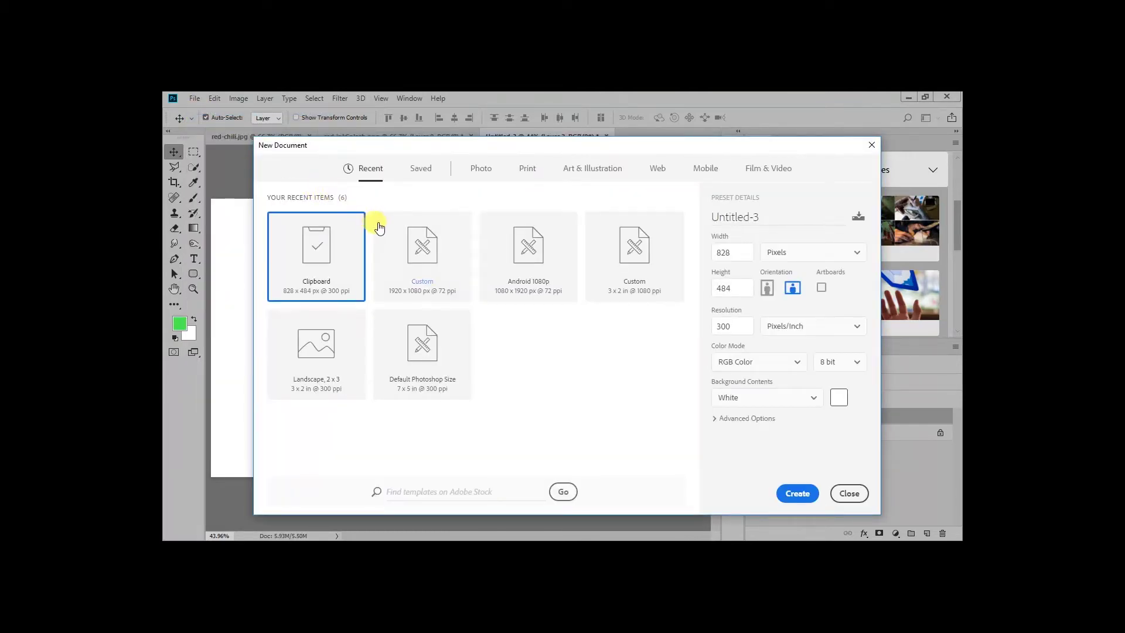
pyautogui.click(390, 227)
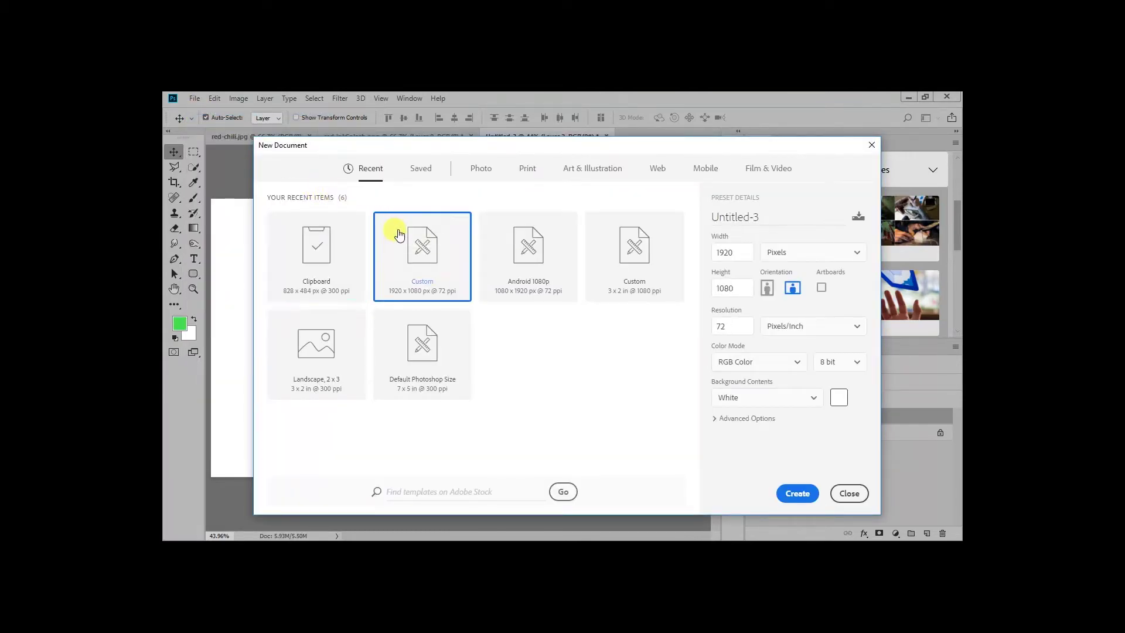
pyautogui.click(780, 217)
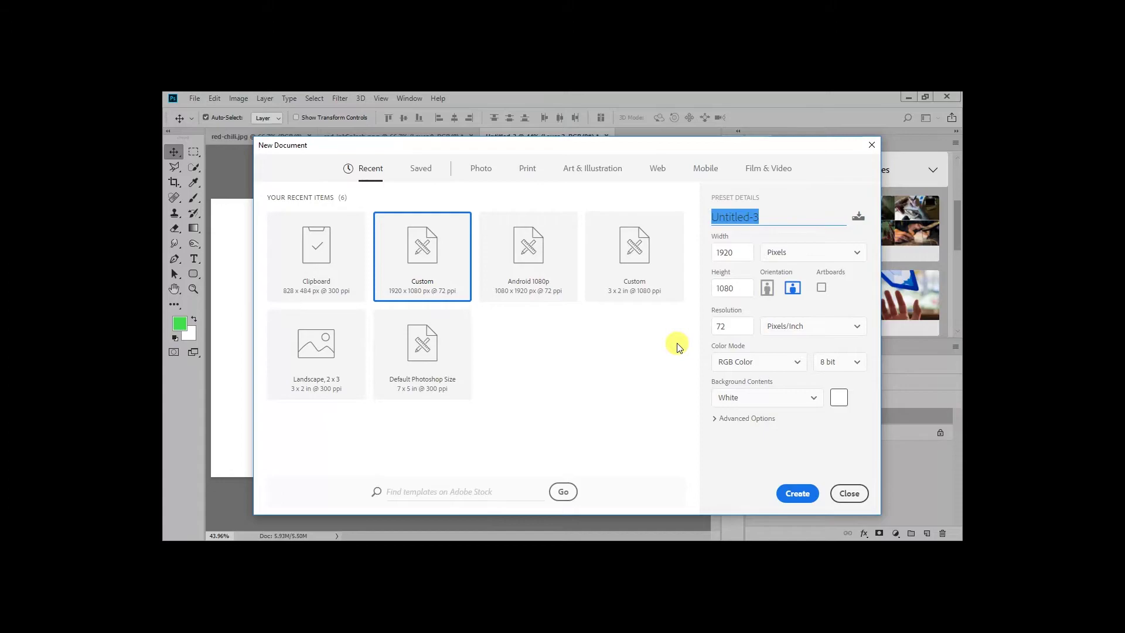
pyautogui.write('TheIncredible')
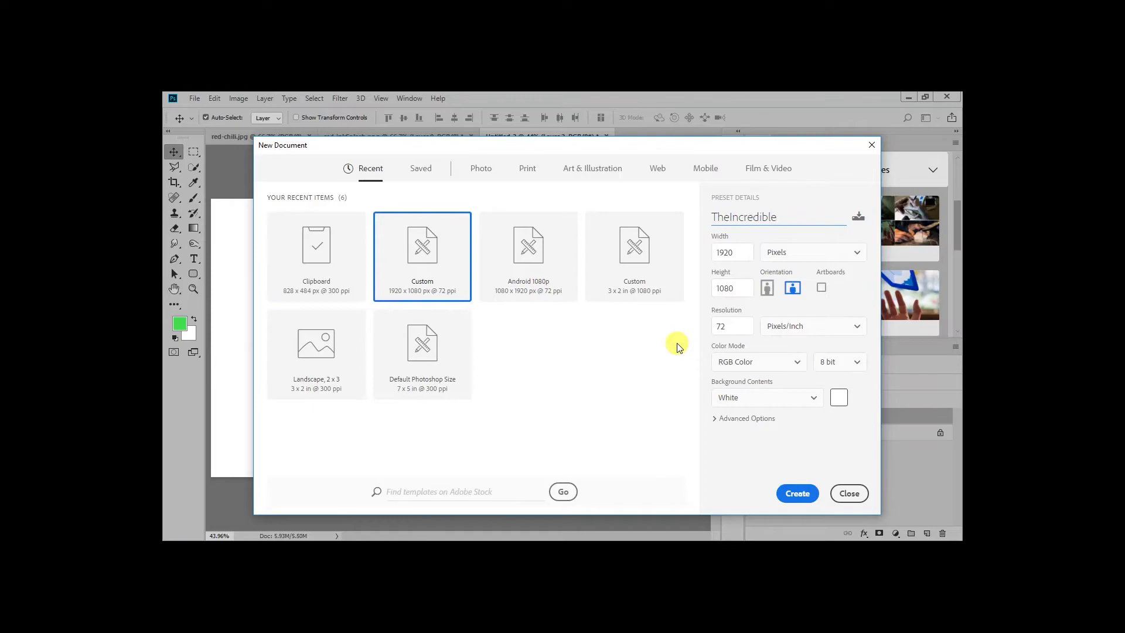
pyautogui.press('Return')
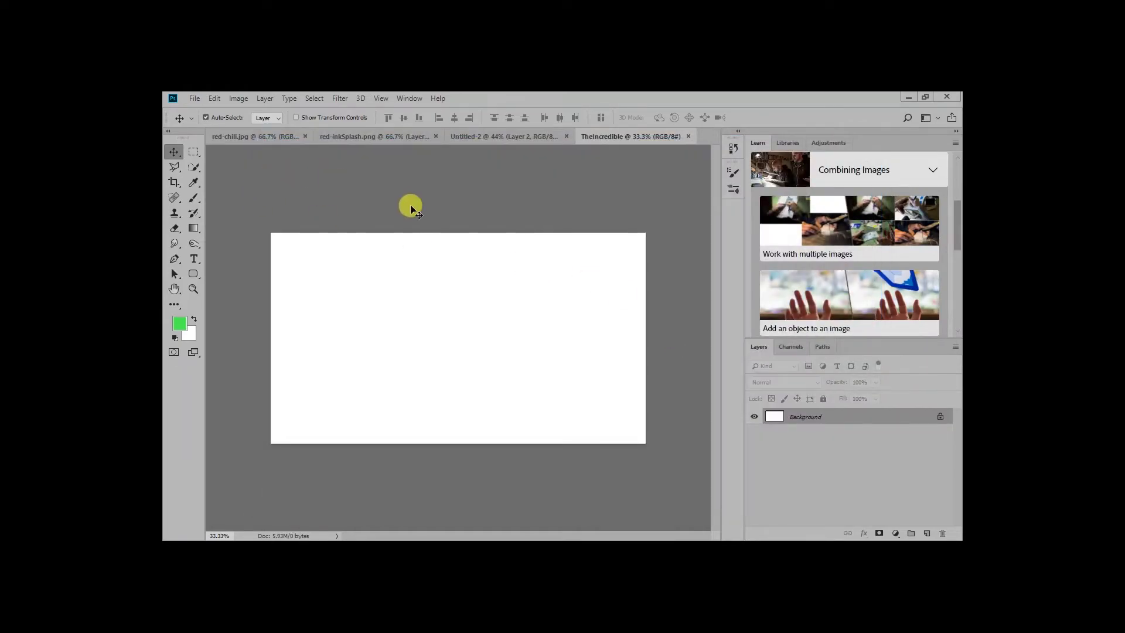
# Fit the new canvas to the screen and move the selected chili from red-chili.jpg into TheIncredible, slightly right of centre
pyautogui.press('z')
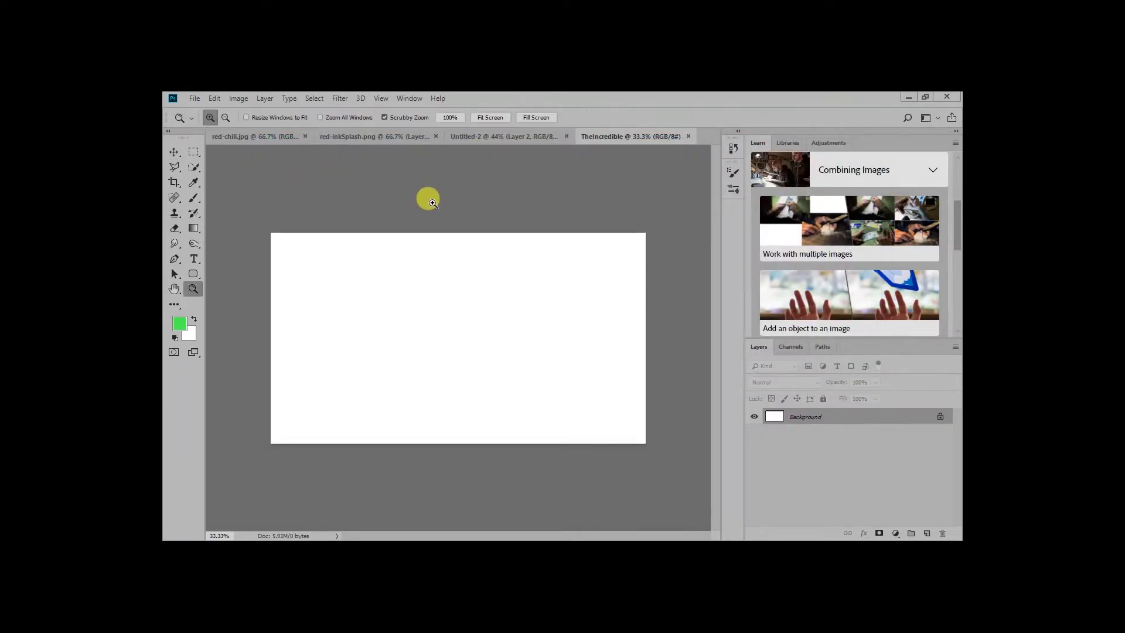
pyautogui.click(486, 118)
pyautogui.click(176, 151)
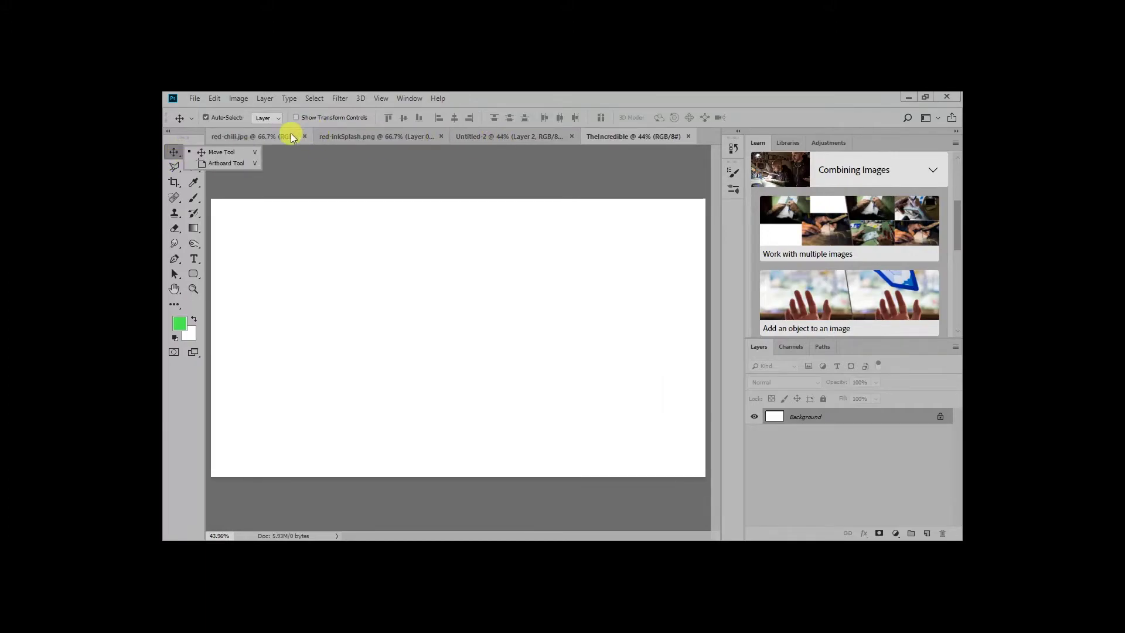
pyautogui.moveTo(291, 136)
pyautogui.mouseDown()
pyautogui.moveTo(434, 269)
pyautogui.moveTo(360, 204)
pyautogui.moveTo(307, 135)
pyautogui.mouseUp()
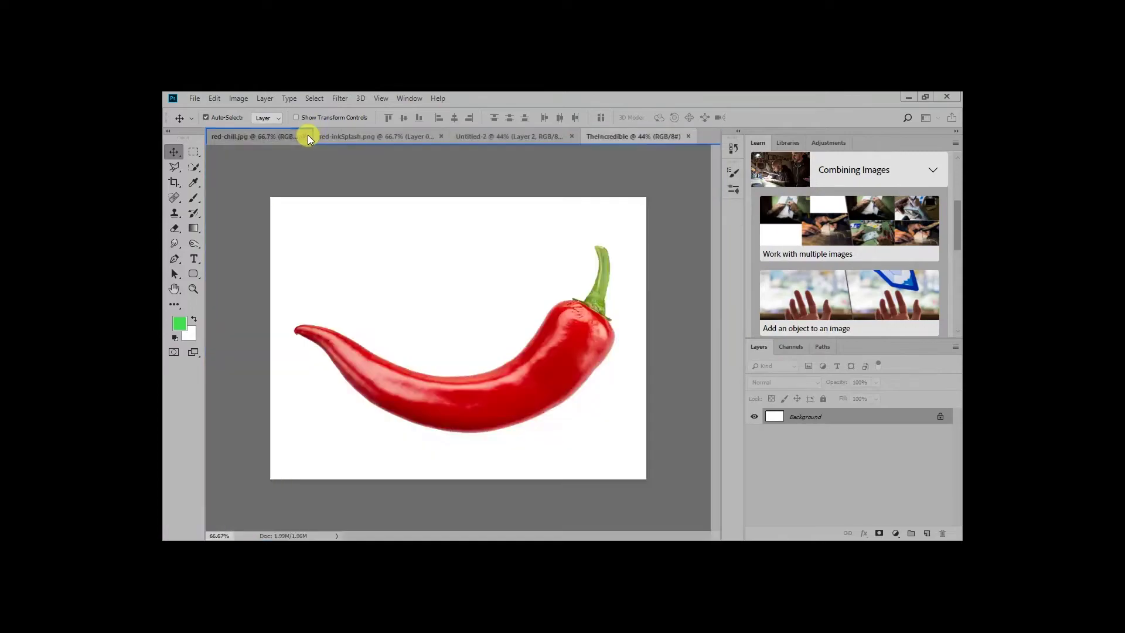
pyautogui.moveTo(528, 357)
pyautogui.mouseDown()
pyautogui.moveTo(494, 369)
pyautogui.moveTo(640, 118)
pyautogui.moveTo(560, 139)
pyautogui.moveTo(529, 131)
pyautogui.moveTo(532, 326)
pyautogui.moveTo(486, 349)
pyautogui.moveTo(540, 348)
pyautogui.mouseUp()
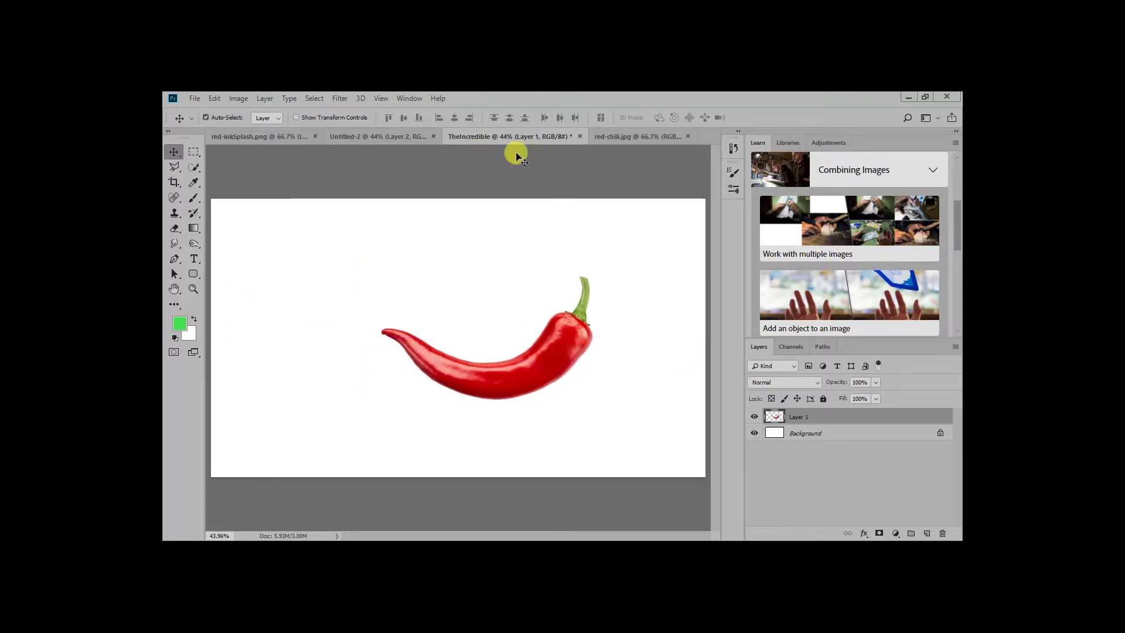
# Copy the red splash from red-inkSplash.png into TheIncredible and place it over the chili's tapered tail
pyautogui.click(384, 133)
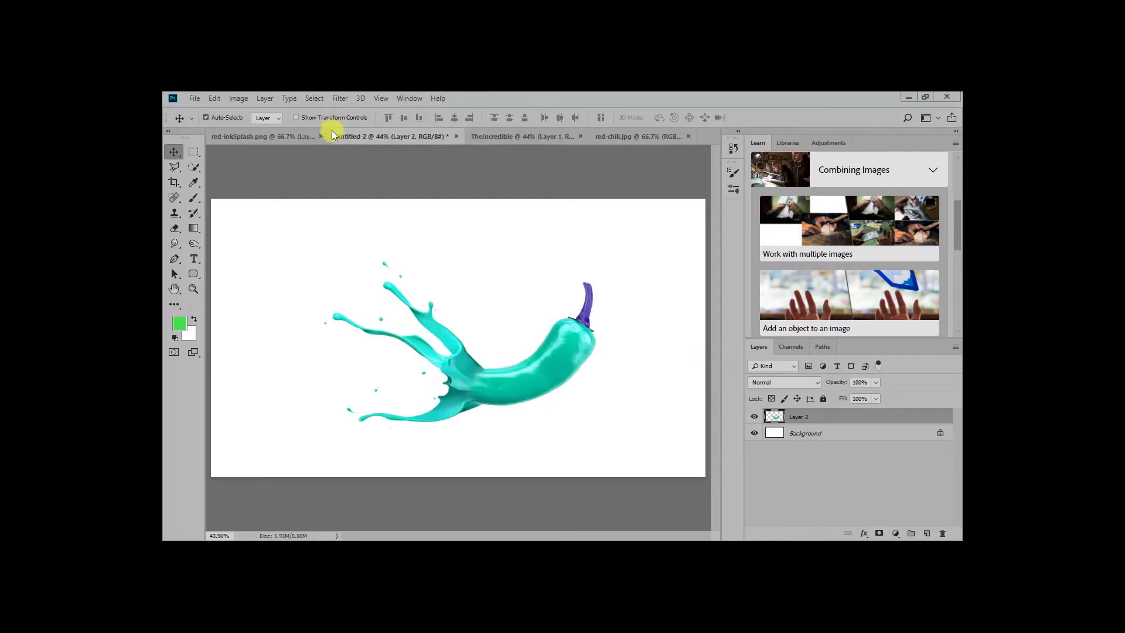
pyautogui.click(287, 135)
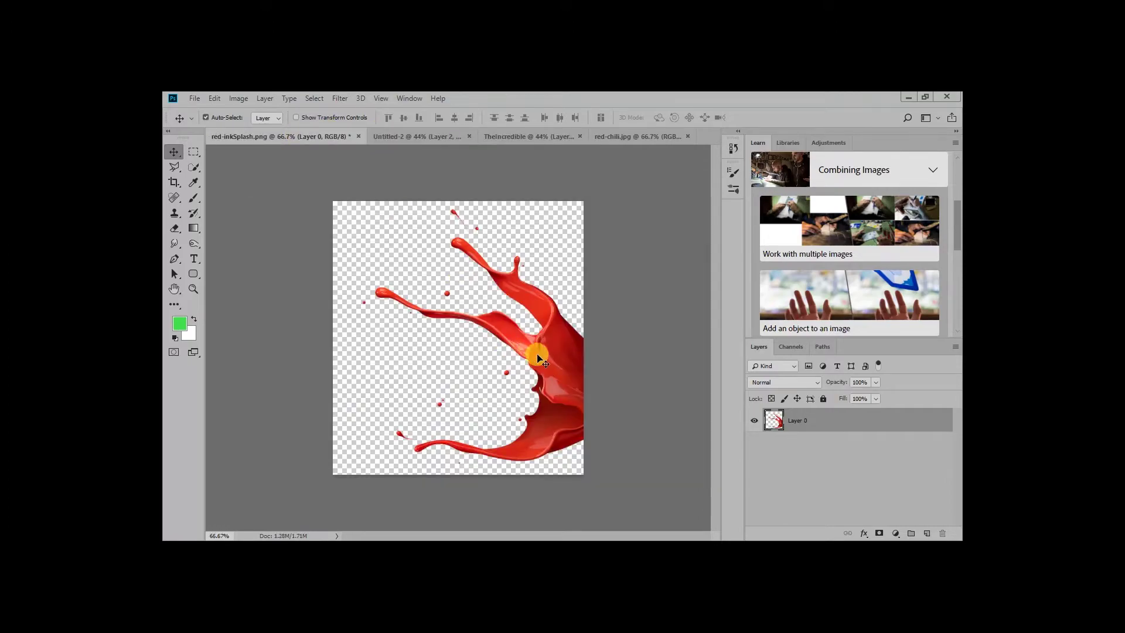
pyautogui.moveTo(538, 359); pyautogui.dragTo(452, 366)
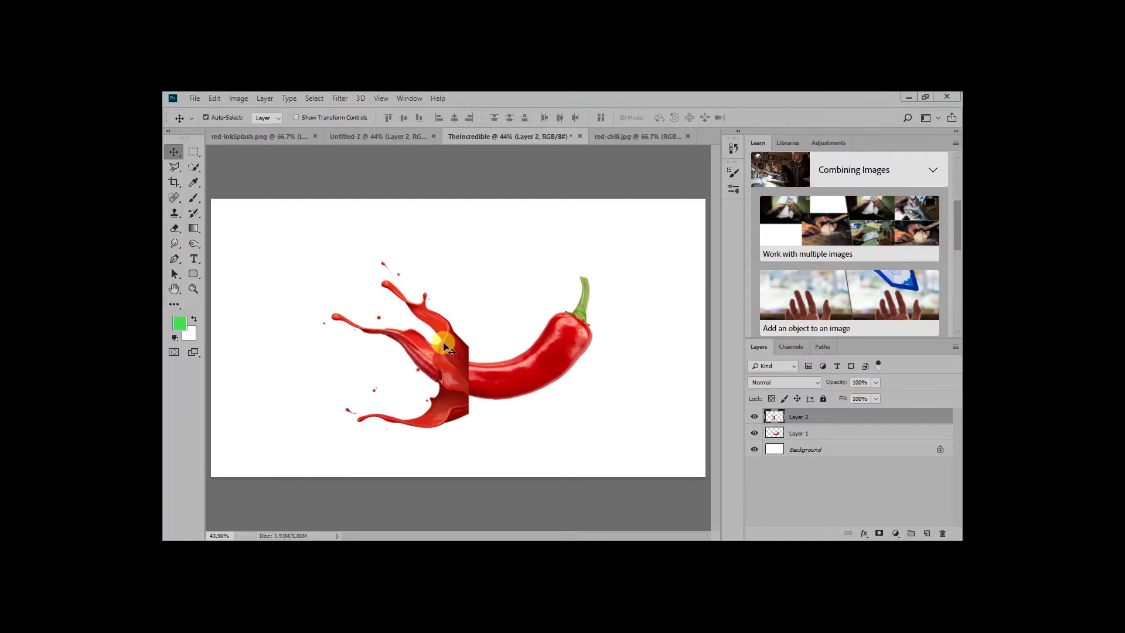
# Warp the splash layer so its cut right edge narrows to match the upper and lower contours of the chili's body
pyautogui.hotkey('ctrl', 't')
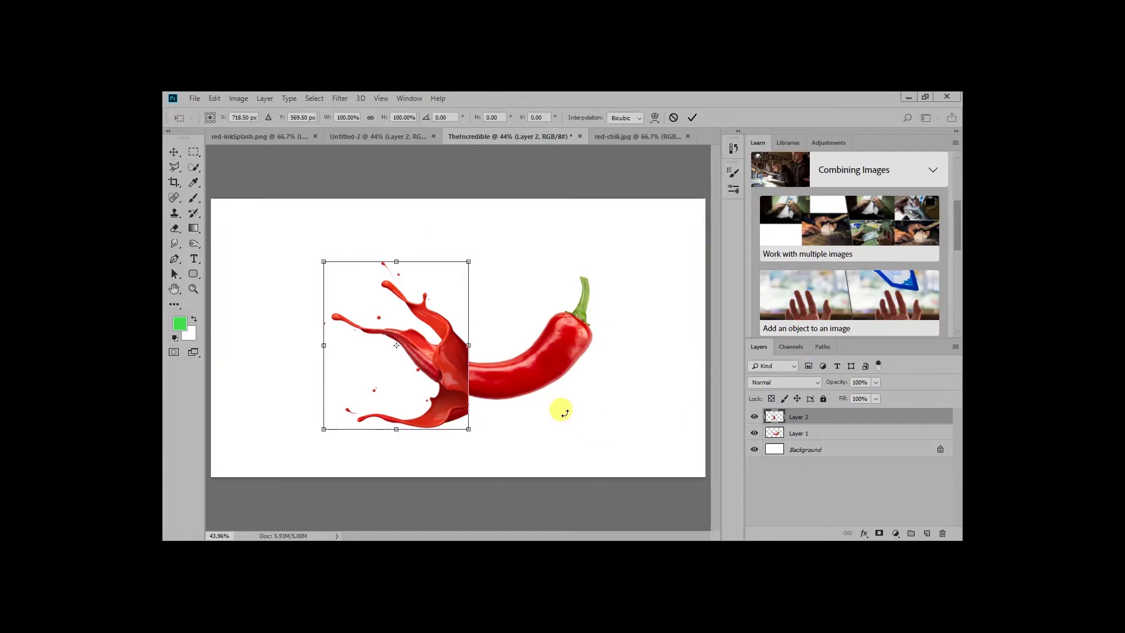
pyautogui.rightClick(447, 294)
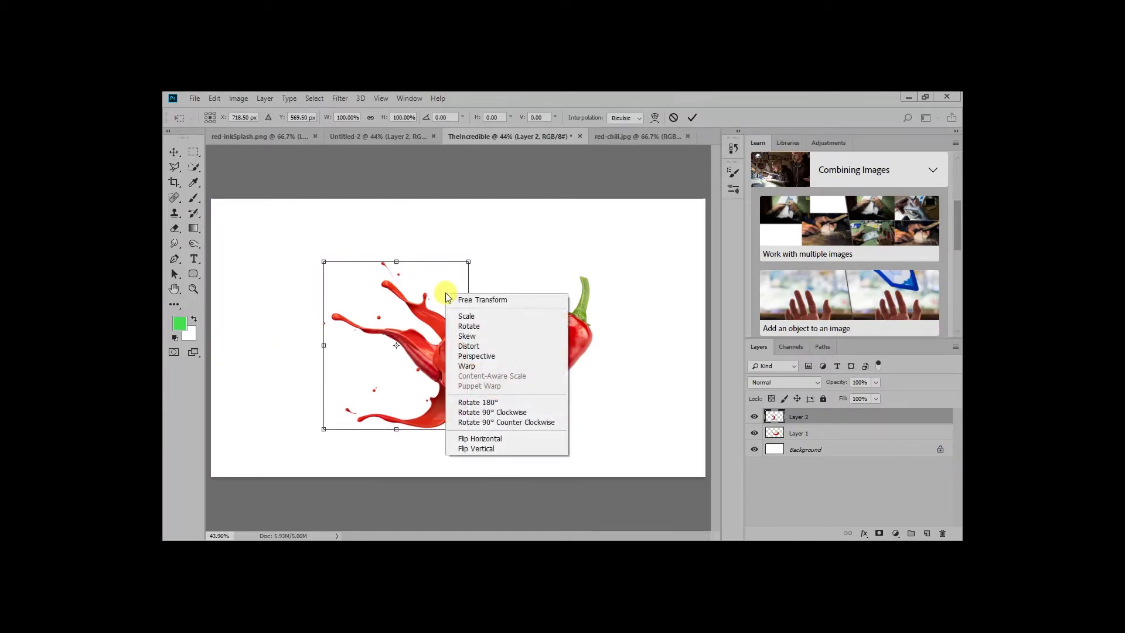
pyautogui.click(466, 366)
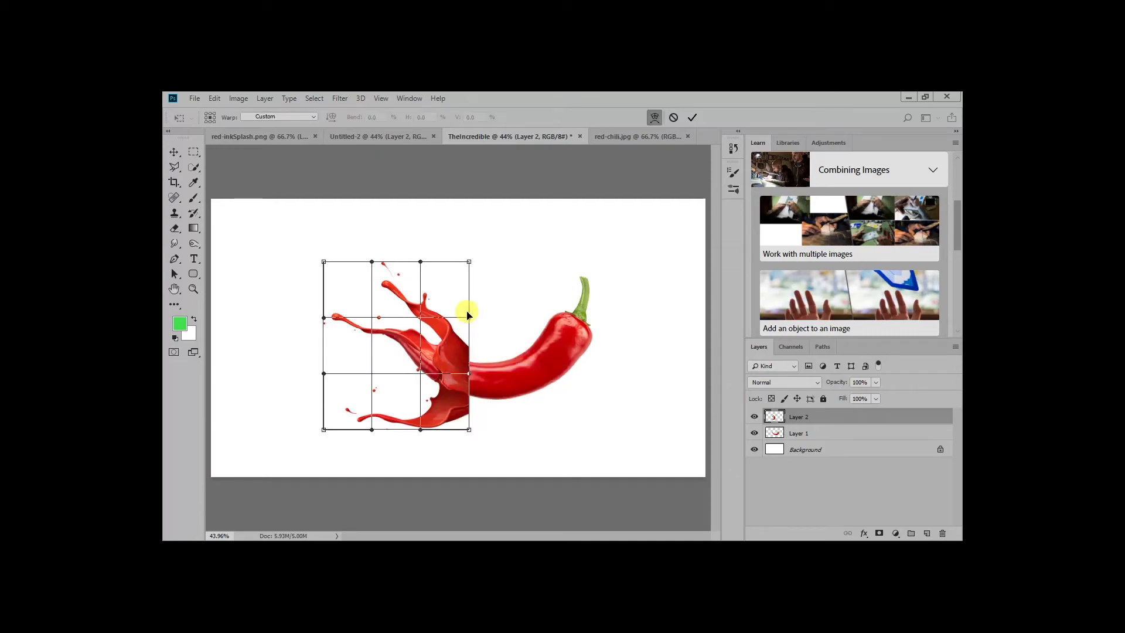
pyautogui.moveTo(469, 321); pyautogui.dragTo(477, 369)
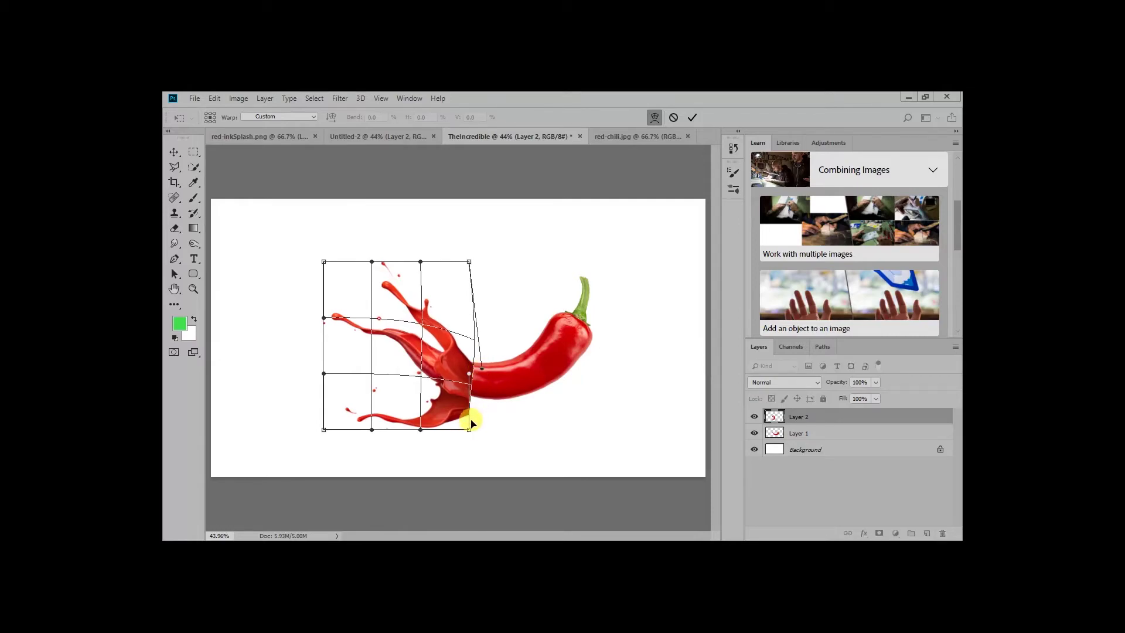
pyautogui.moveTo(467, 429); pyautogui.dragTo(480, 408)
pyautogui.press('Return')
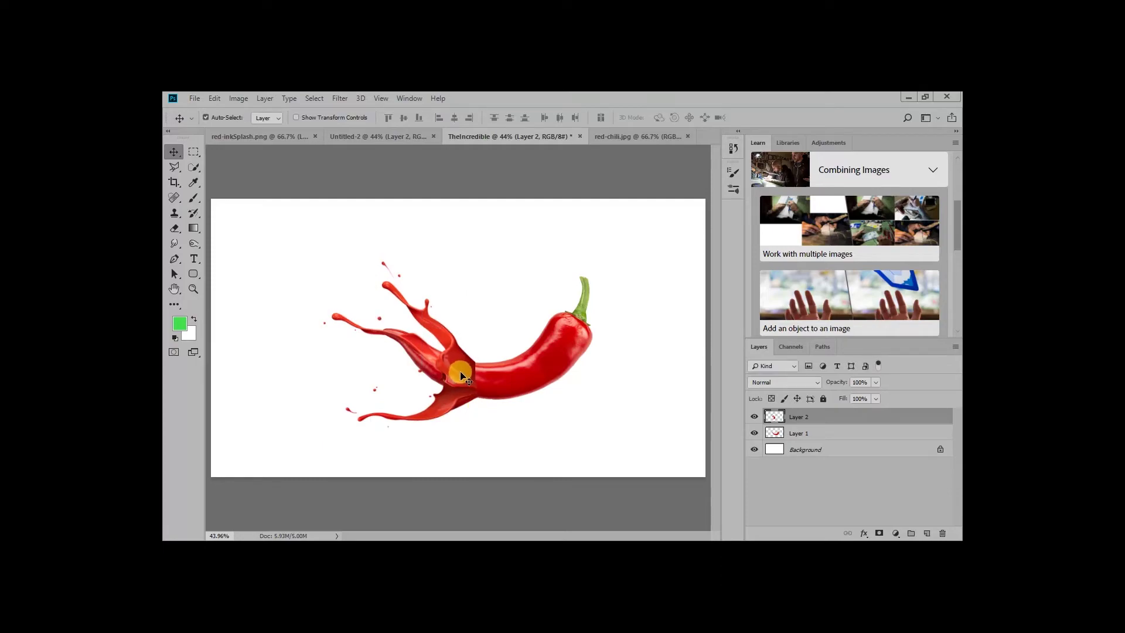
# Refine the splash with a second warp, bending its upper right edge slightly down onto the chili's upper contour
pyautogui.hotkey('ctrl', 't')
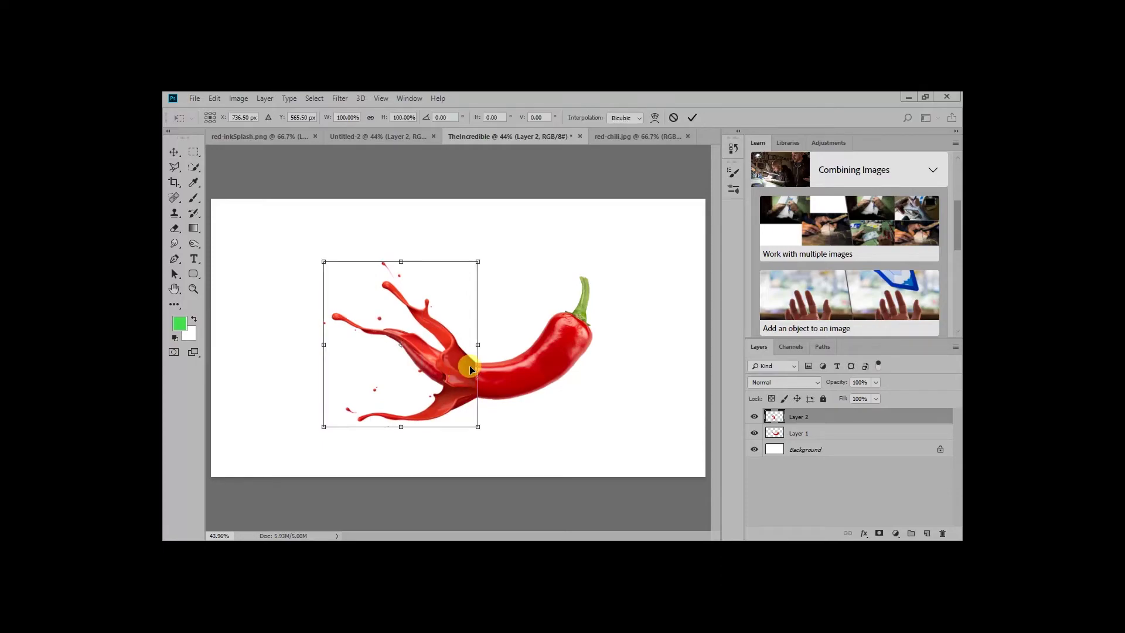
pyautogui.rightClick(468, 337)
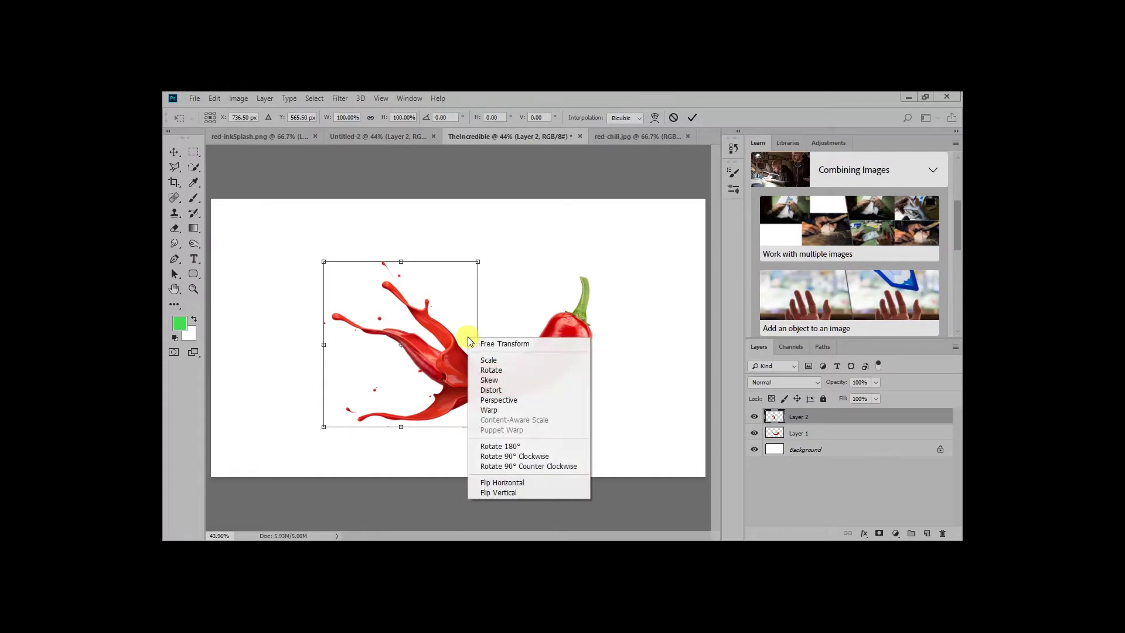
pyautogui.click(495, 410)
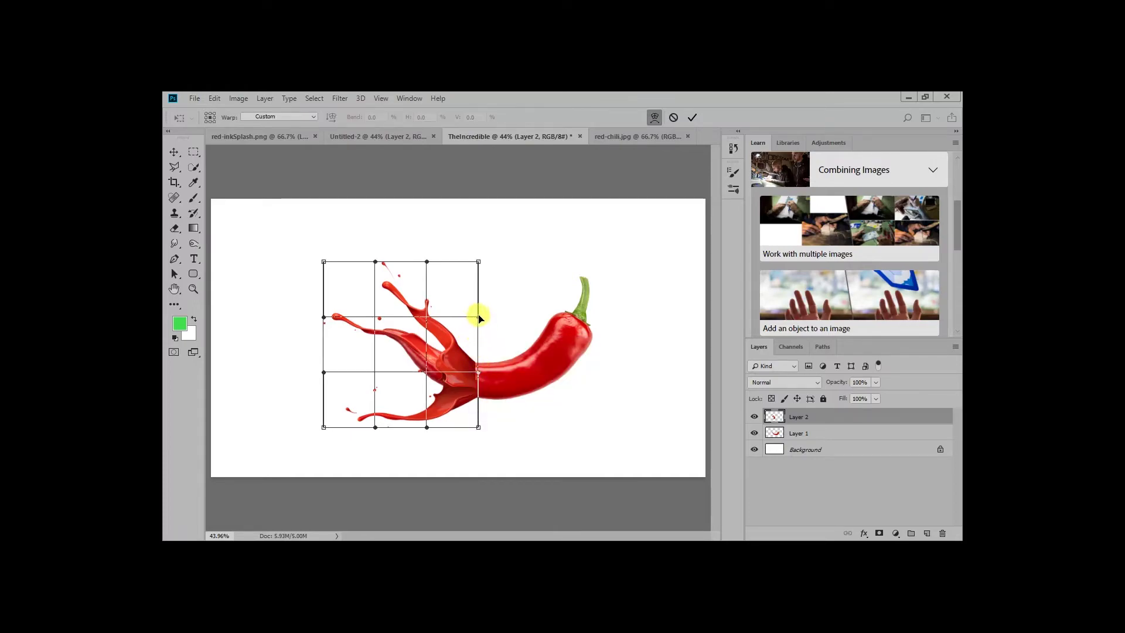
pyautogui.moveTo(478, 317); pyautogui.dragTo(485, 336)
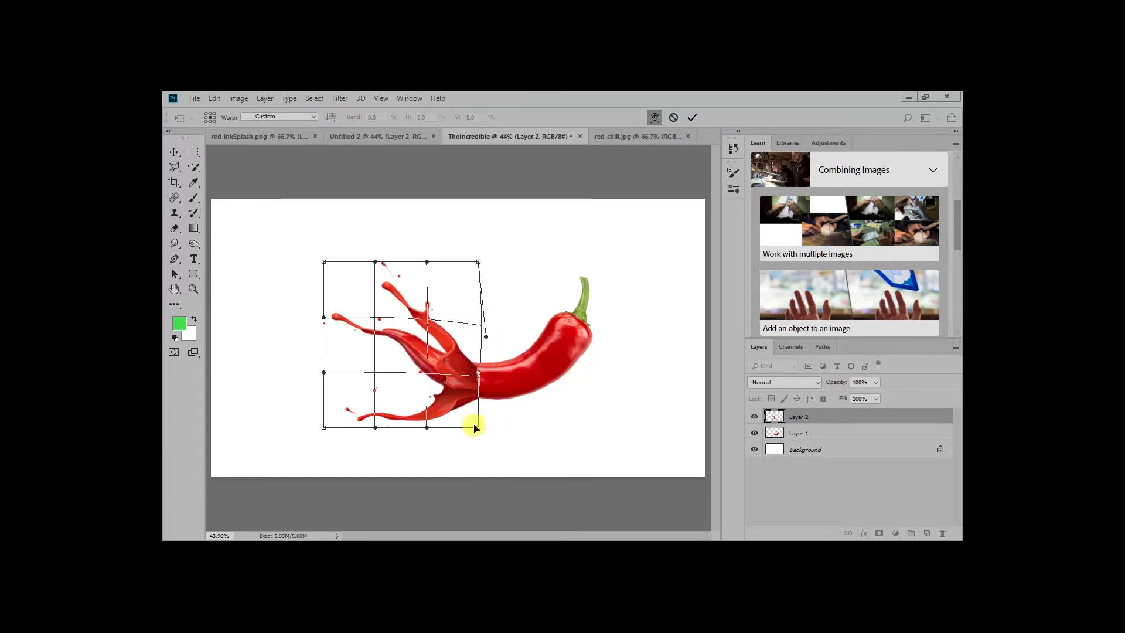
pyautogui.press('Return')
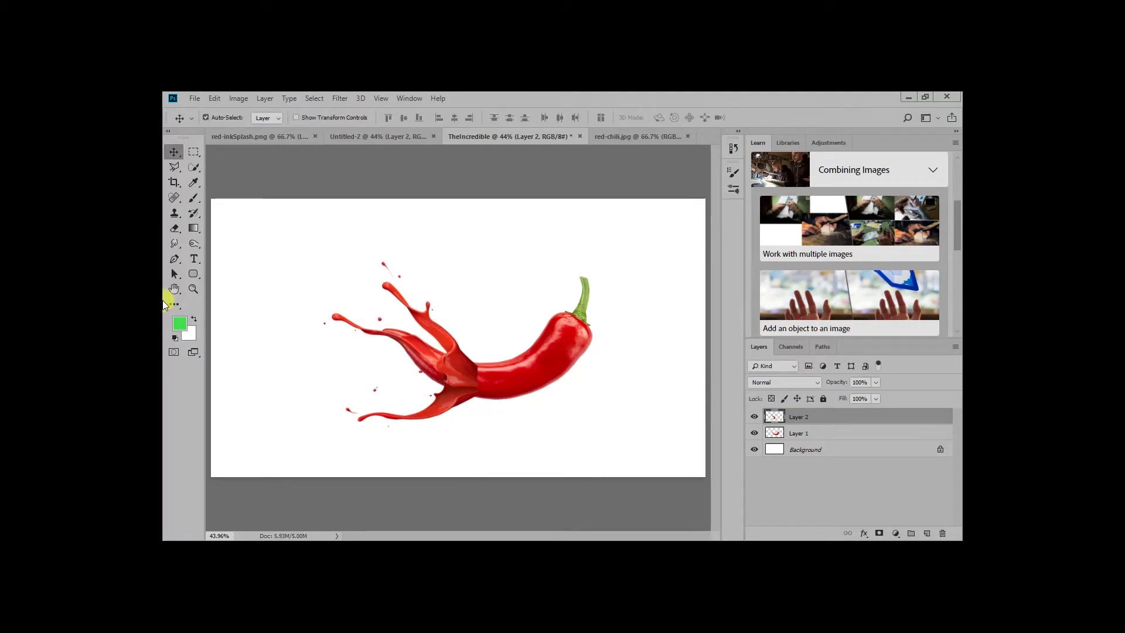
# Lightly erase the chili on Layer 1 with the Eraser, from the splash joint toward the tail
pyautogui.click(172, 228)
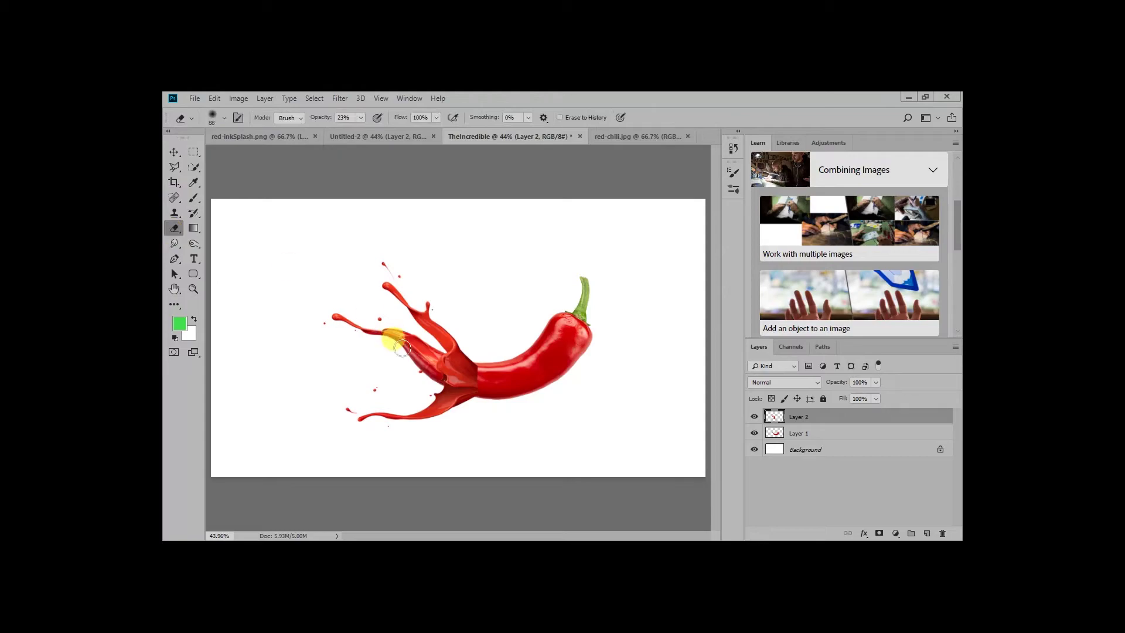
pyautogui.click(797, 433)
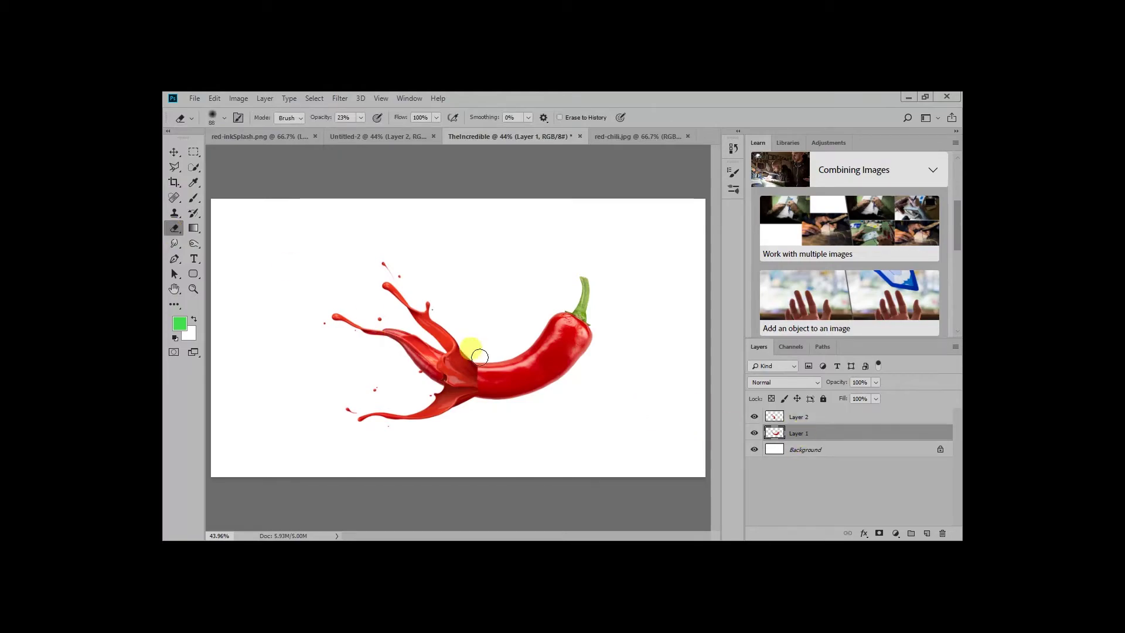
pyautogui.moveTo(479, 356)
pyautogui.mouseDown()
pyautogui.moveTo(433, 362)
pyautogui.moveTo(410, 371)
pyautogui.mouseUp()
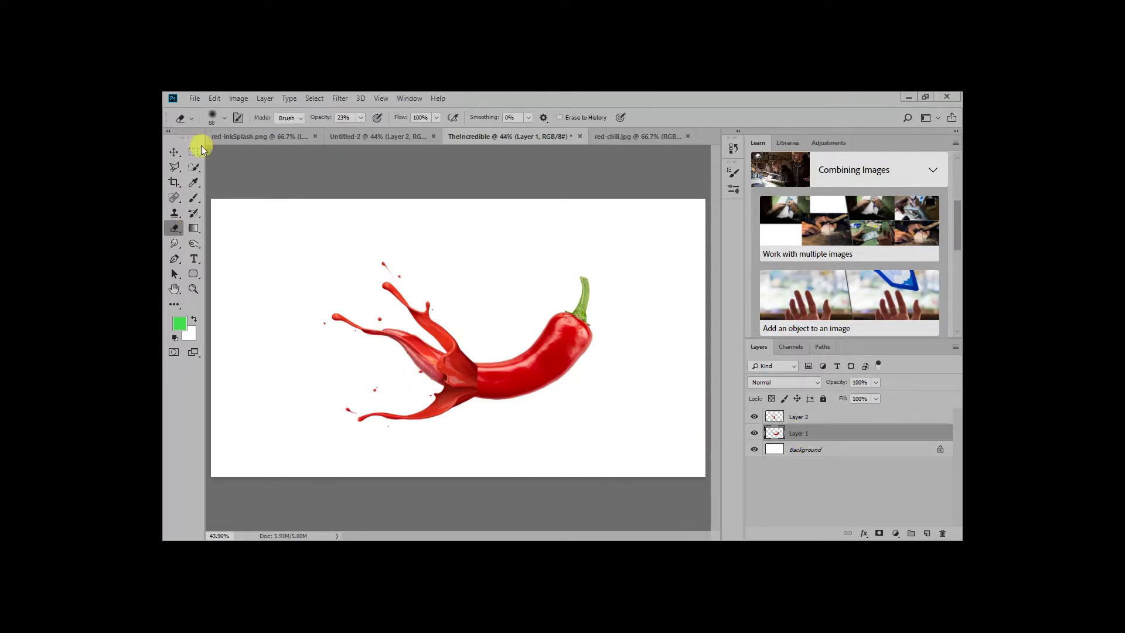
# Erase the chili's tail behind the splash on Layer 1 using a 139 px eraser at 100% opacity
pyautogui.click(213, 117)
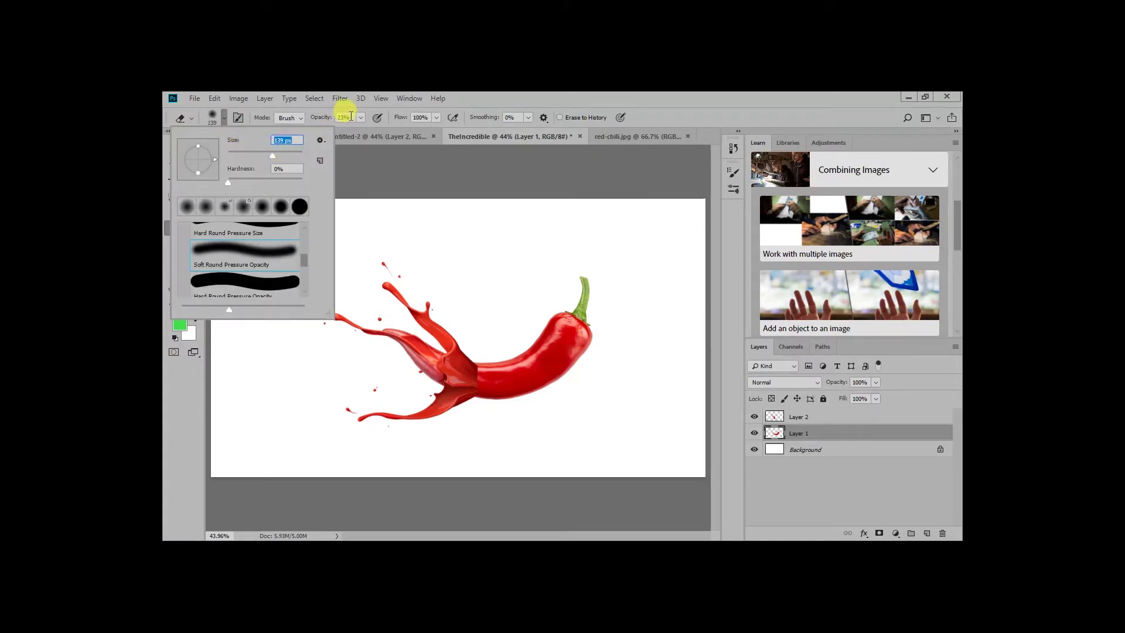
pyautogui.click(347, 117)
pyautogui.write('100')
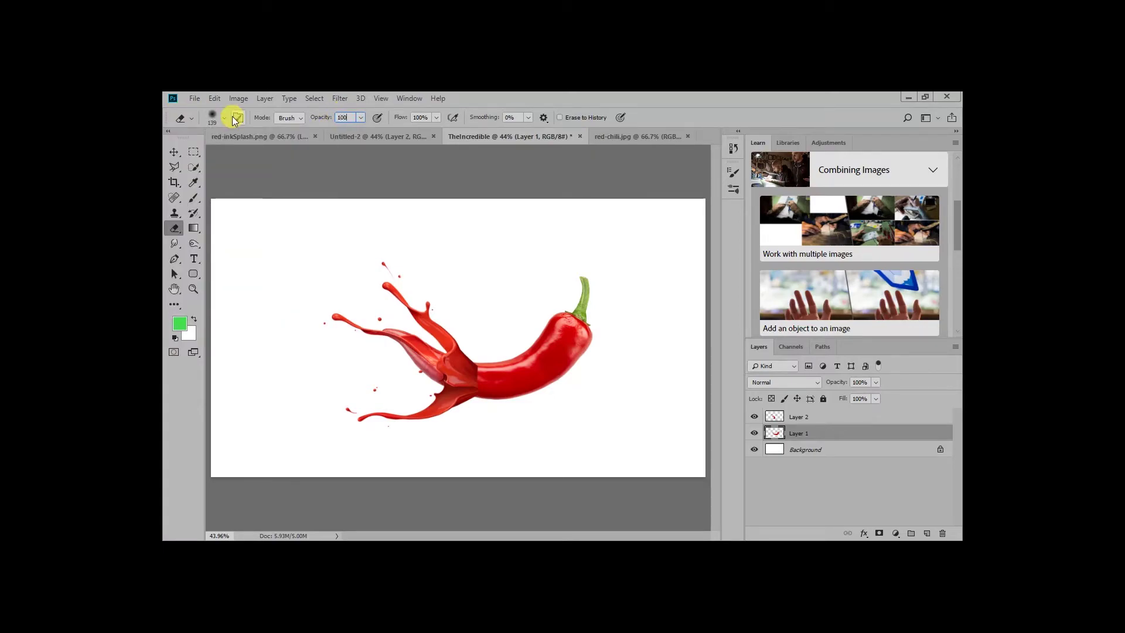
pyautogui.press('Return')
pyautogui.moveTo(424, 368); pyautogui.dragTo(382, 358)
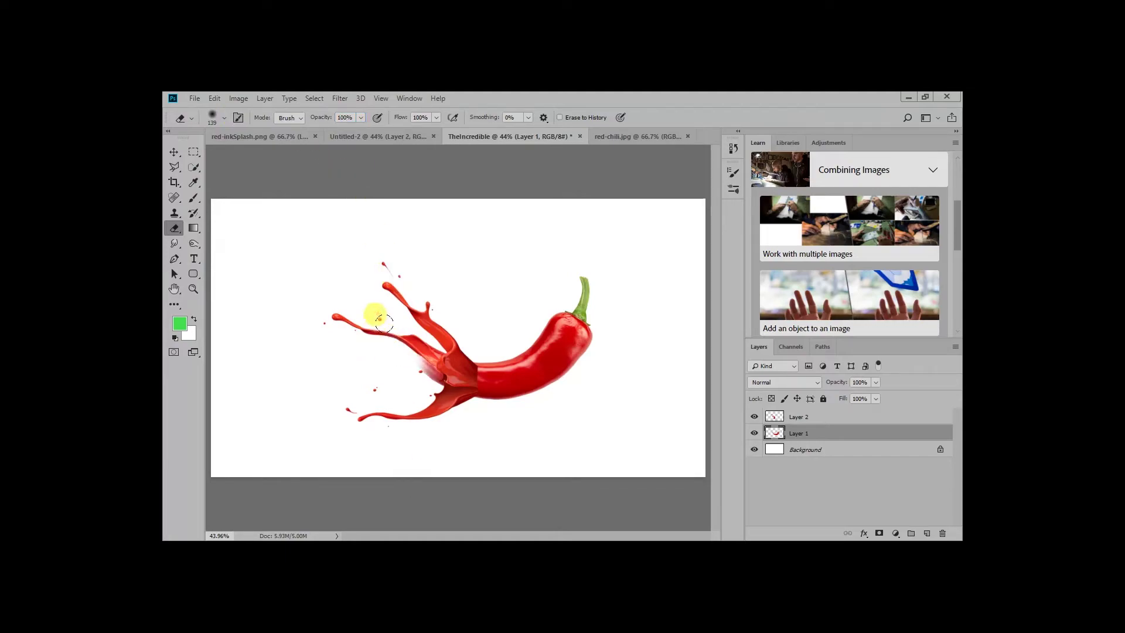
pyautogui.moveTo(381, 319)
pyautogui.mouseDown()
pyautogui.moveTo(433, 354)
pyautogui.moveTo(422, 368)
pyautogui.moveTo(435, 330)
pyautogui.moveTo(425, 385)
pyautogui.moveTo(450, 380)
pyautogui.moveTo(444, 354)
pyautogui.moveTo(434, 373)
pyautogui.mouseUp()
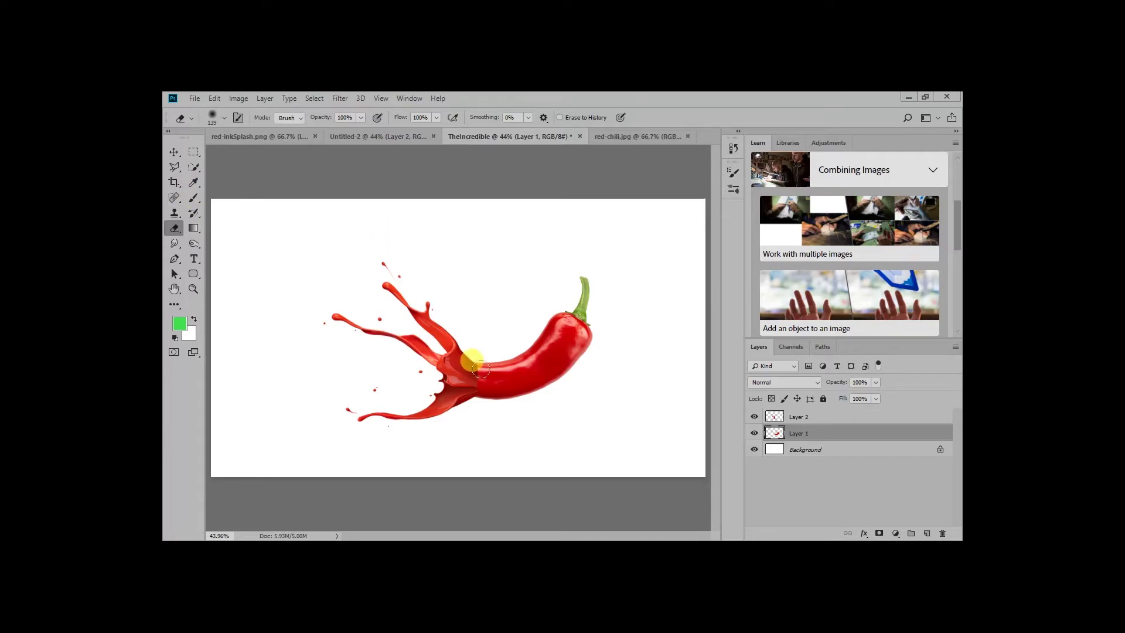
pyautogui.moveTo(483, 366); pyautogui.dragTo(476, 369)
pyautogui.moveTo(476, 371); pyautogui.dragTo(472, 376)
# Set the Eraser's brush size to 42 px and its opacity to 32%
pyautogui.click(194, 98)
pyautogui.click(215, 115)
pyautogui.moveTo(247, 157); pyautogui.dragTo(244, 156)
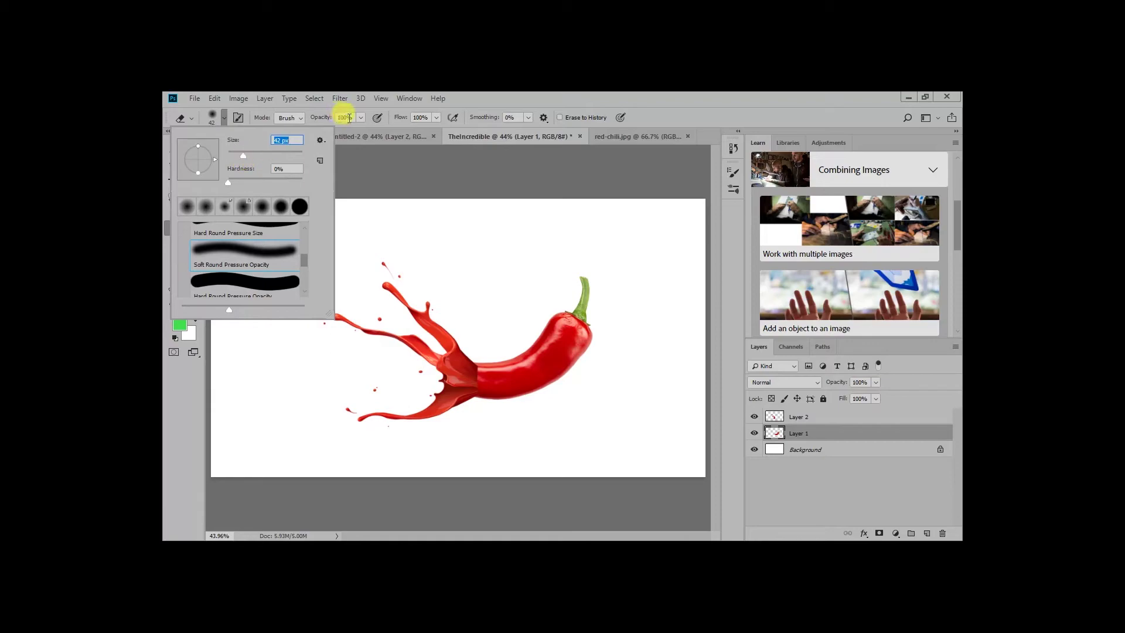
pyautogui.click(352, 117)
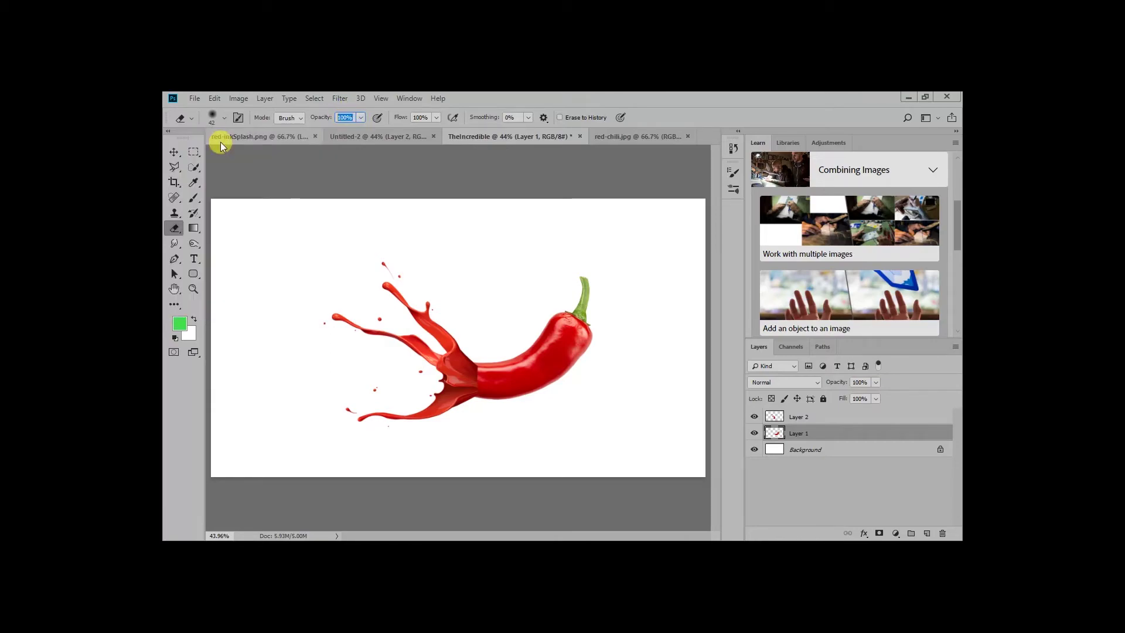
pyautogui.write('80')
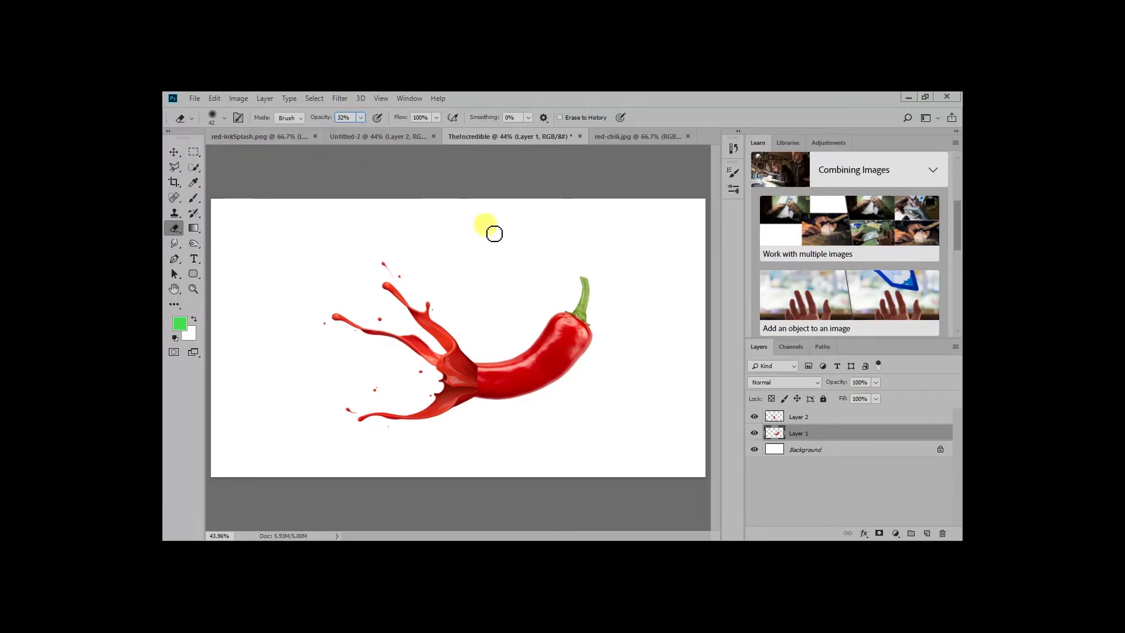
# Set the Eraser's brush size to 114 px
pyautogui.click(223, 118)
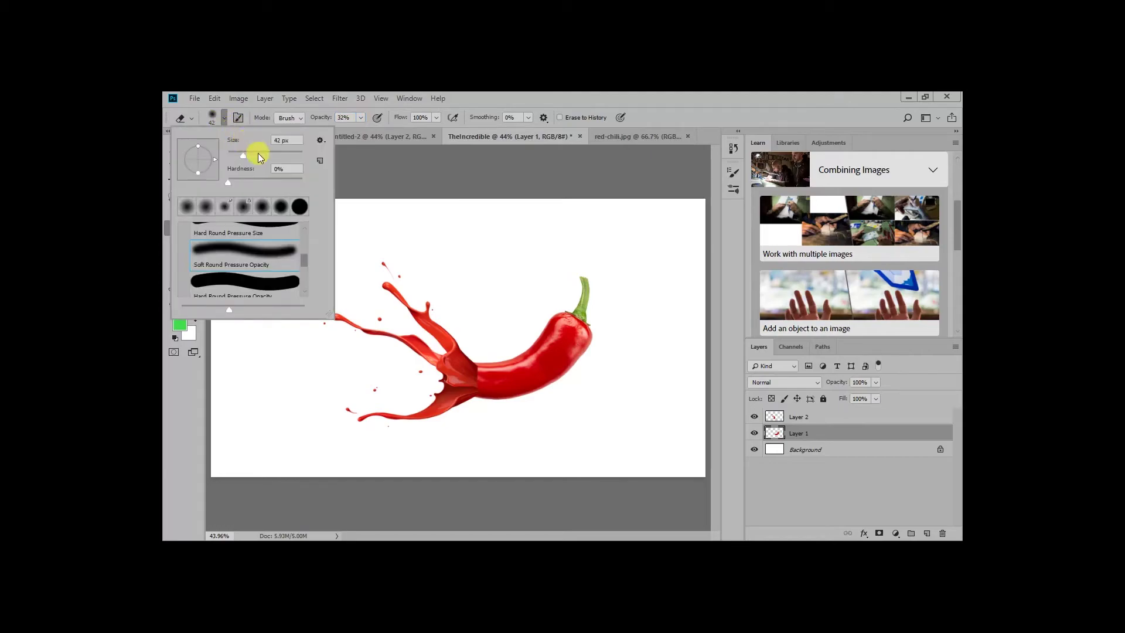
pyautogui.click(262, 153)
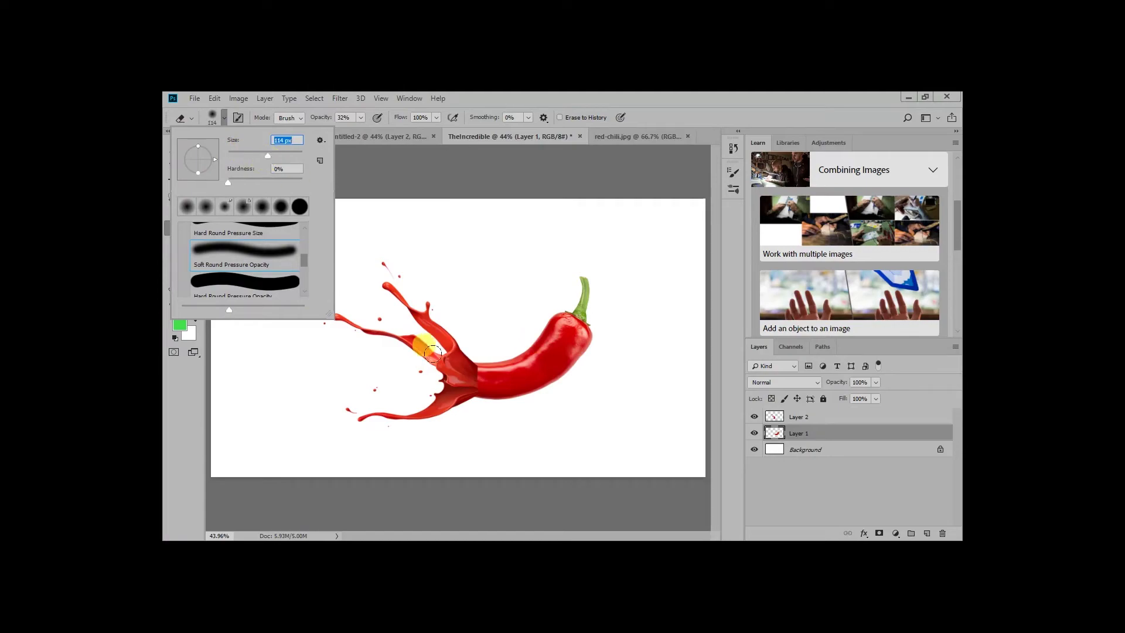
pyautogui.click(205, 334)
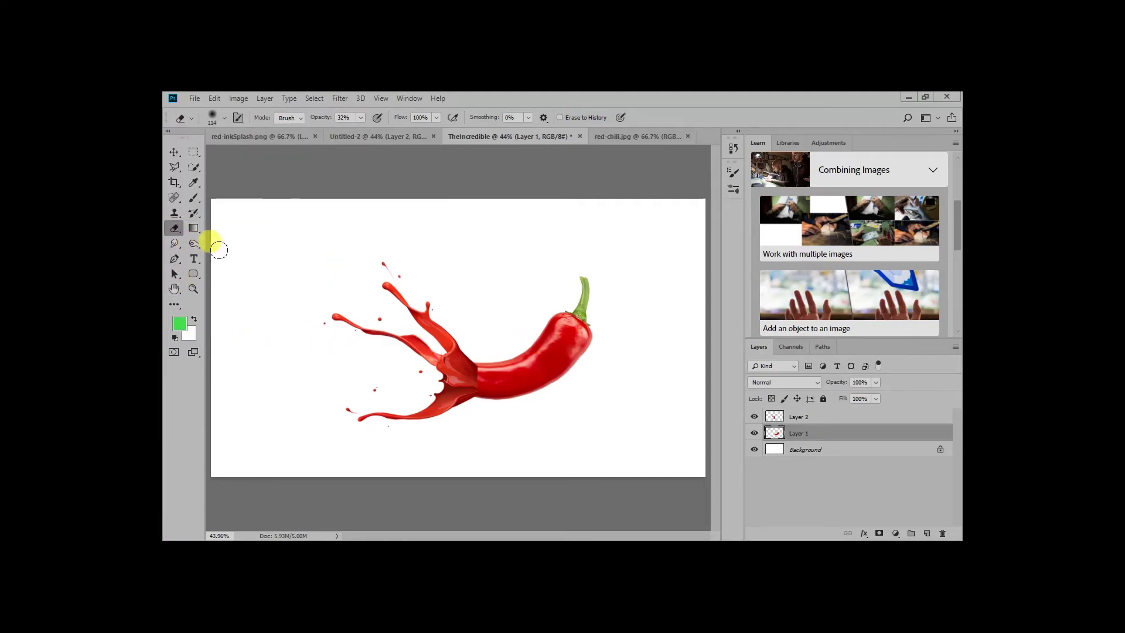
# Softly erase the upper part of the splash's hard edge over the chili on Layer 2, using the Eraser at 32% opacity
pyautogui.press('z')
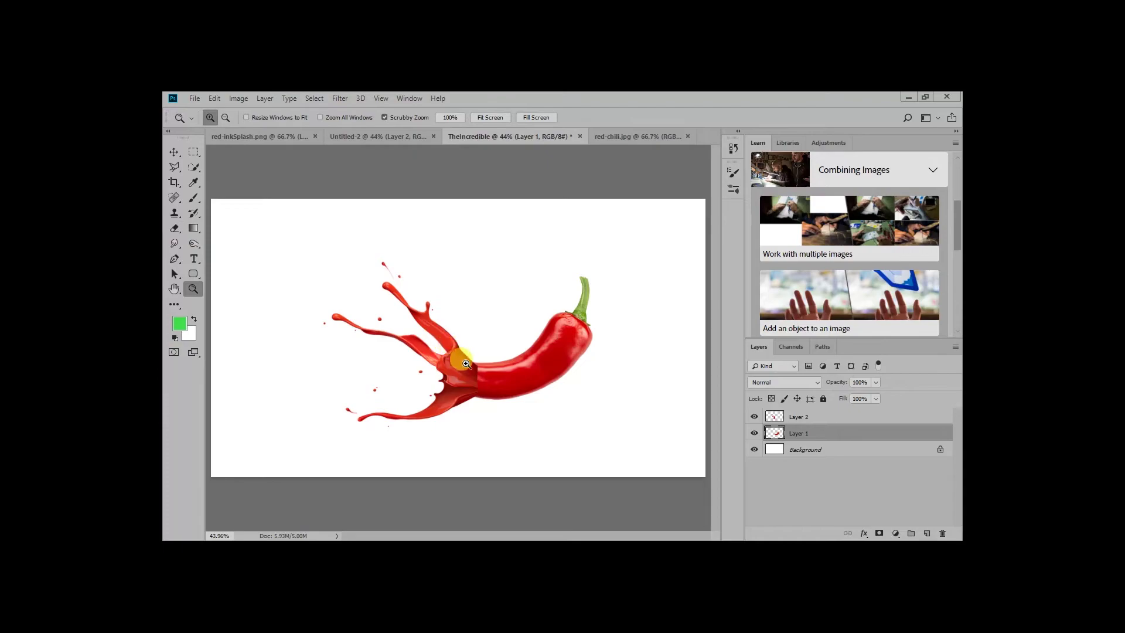
pyautogui.click(466, 358)
pyautogui.click(479, 394)
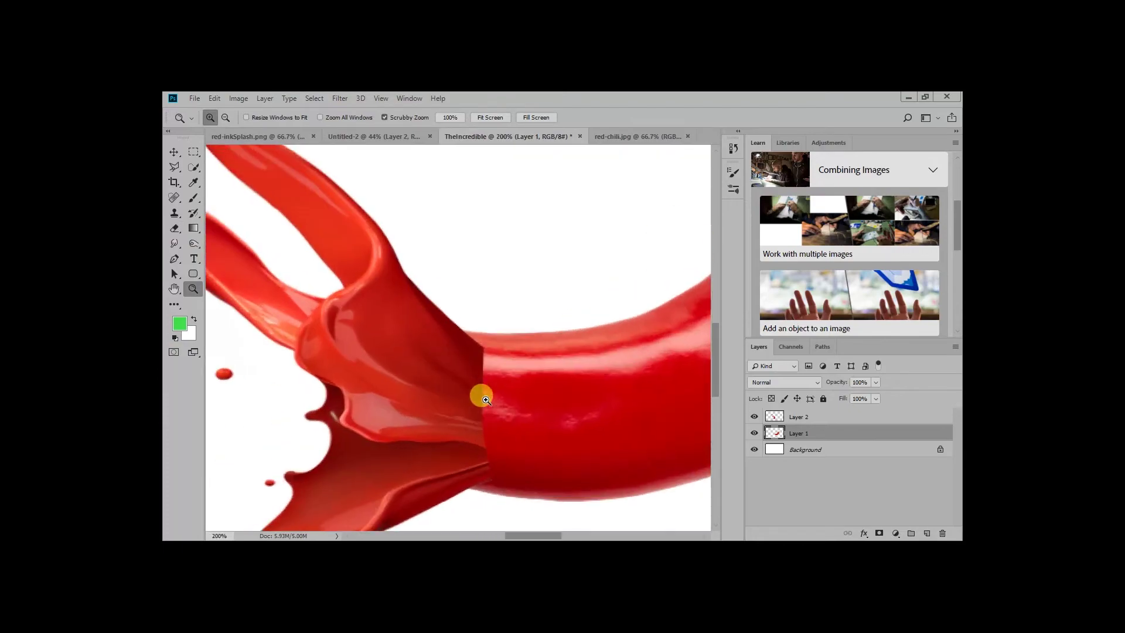
pyautogui.click(175, 223)
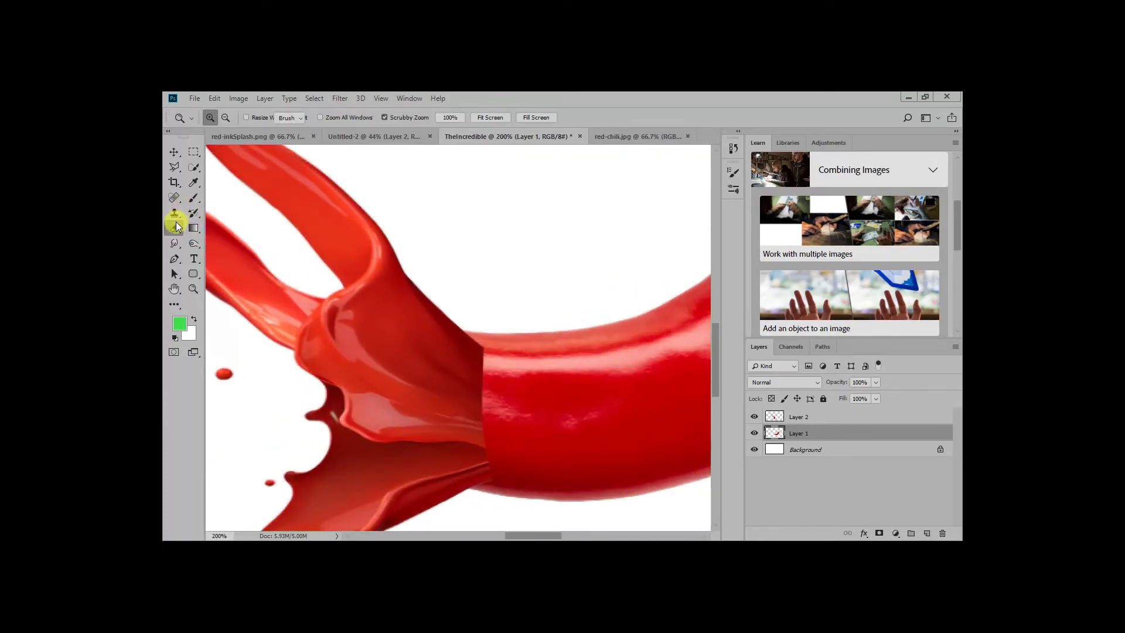
pyautogui.click(479, 314)
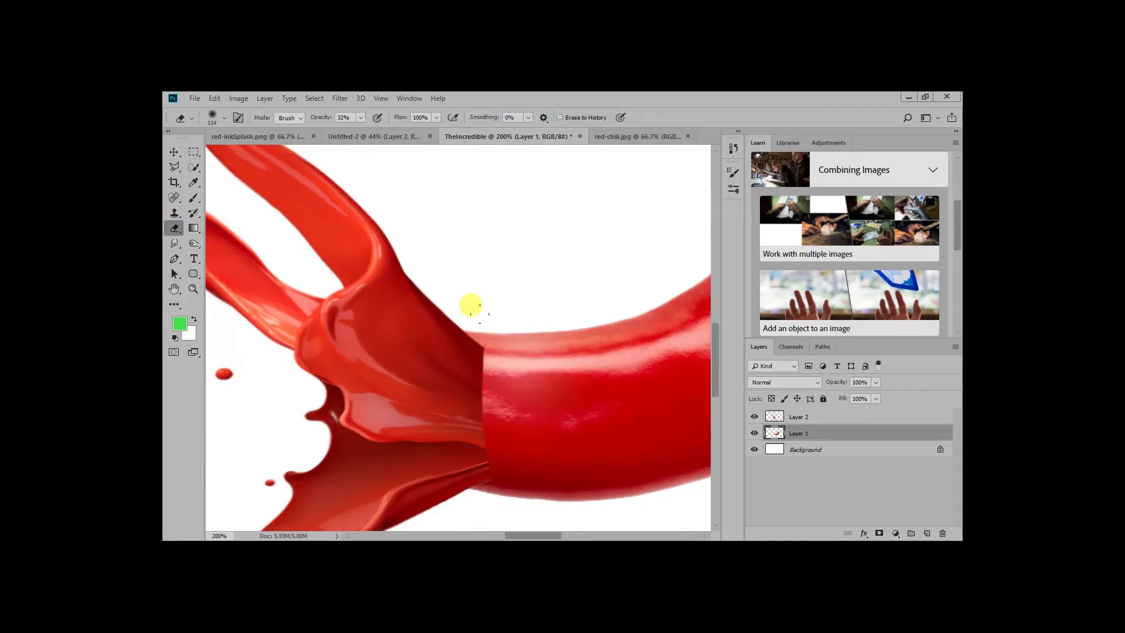
pyautogui.moveTo(479, 313)
pyautogui.mouseDown()
pyautogui.moveTo(524, 358)
pyautogui.moveTo(470, 305)
pyautogui.mouseUp()
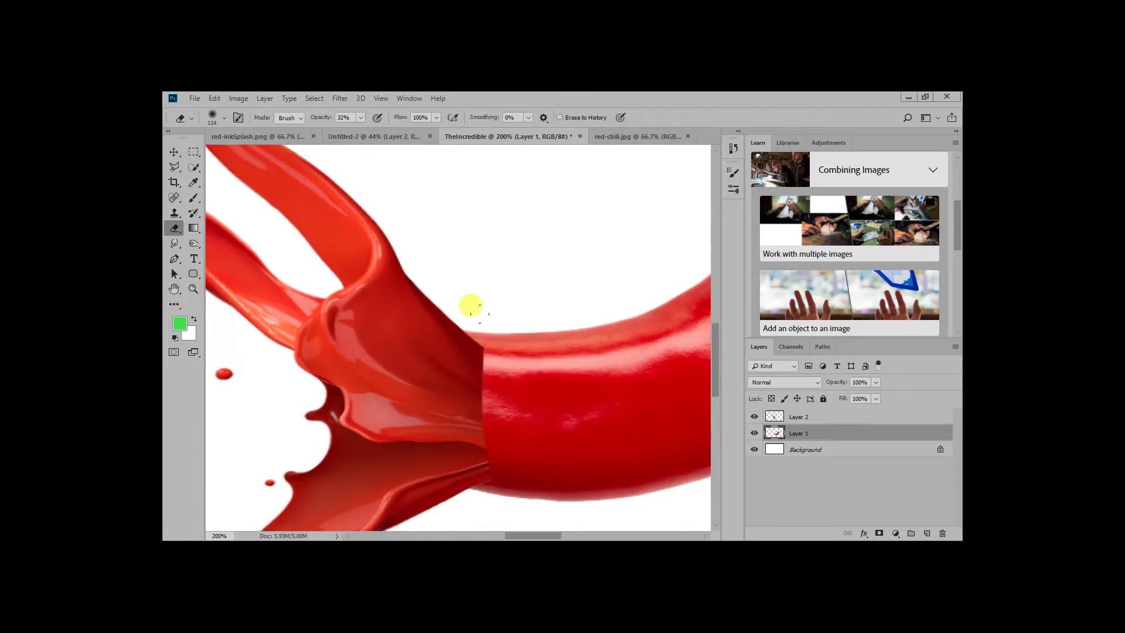
pyautogui.click(848, 416)
pyautogui.click(476, 316)
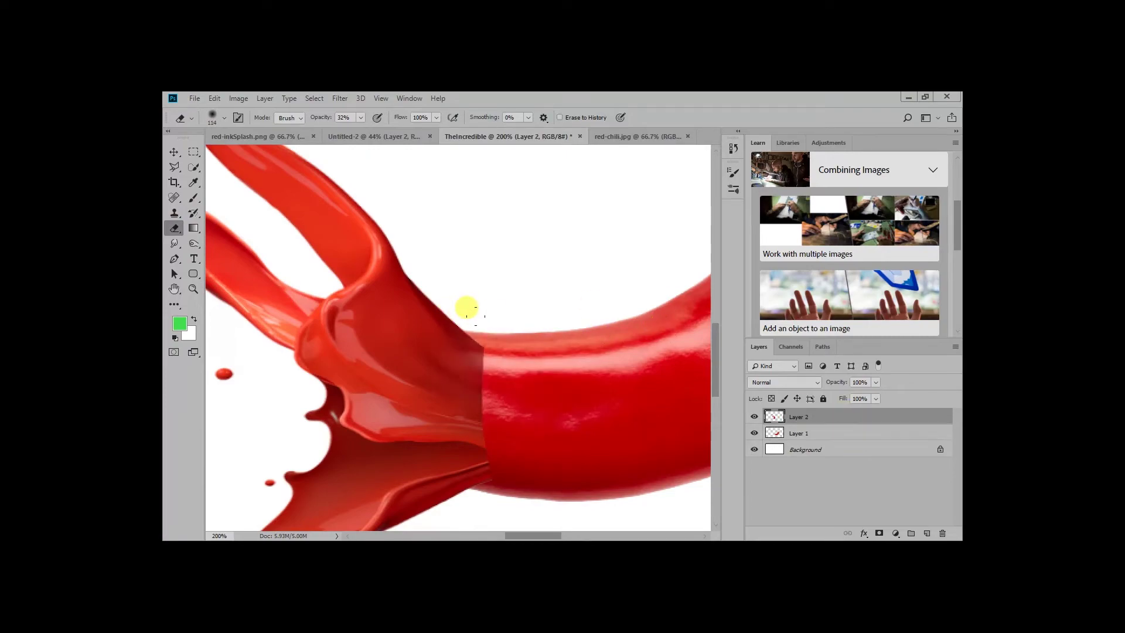
pyautogui.click(476, 317)
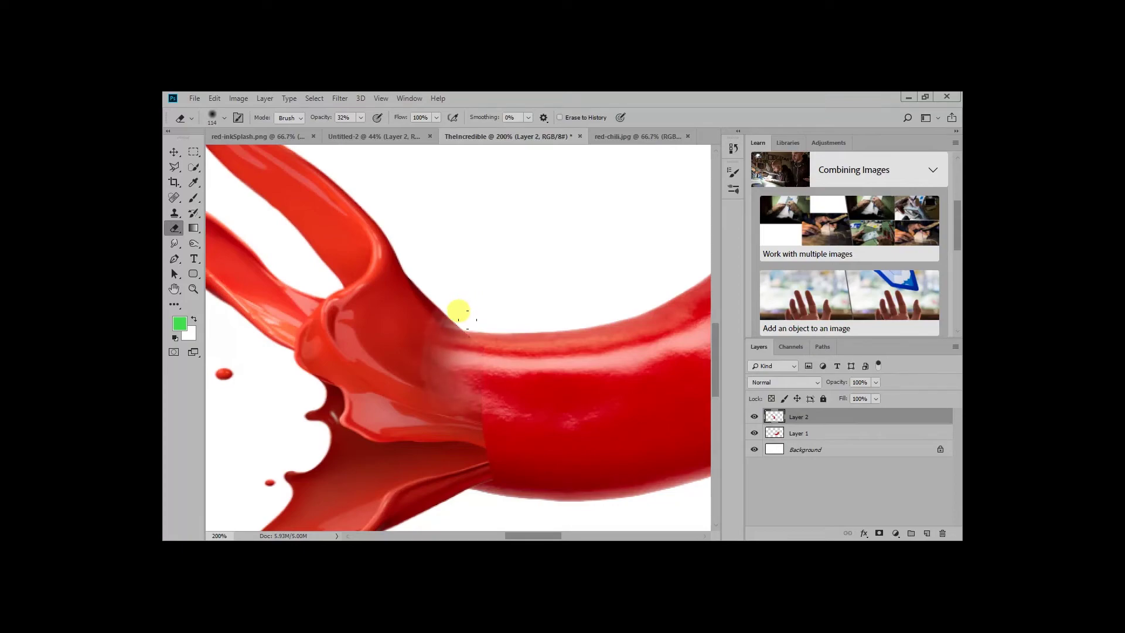
# Fade the middle and lower parts of the splash's edge on Layer 2 into the chili's body with the Eraser
pyautogui.moveTo(463, 326)
pyautogui.mouseDown()
pyautogui.moveTo(439, 340)
pyautogui.moveTo(475, 399)
pyautogui.mouseUp()
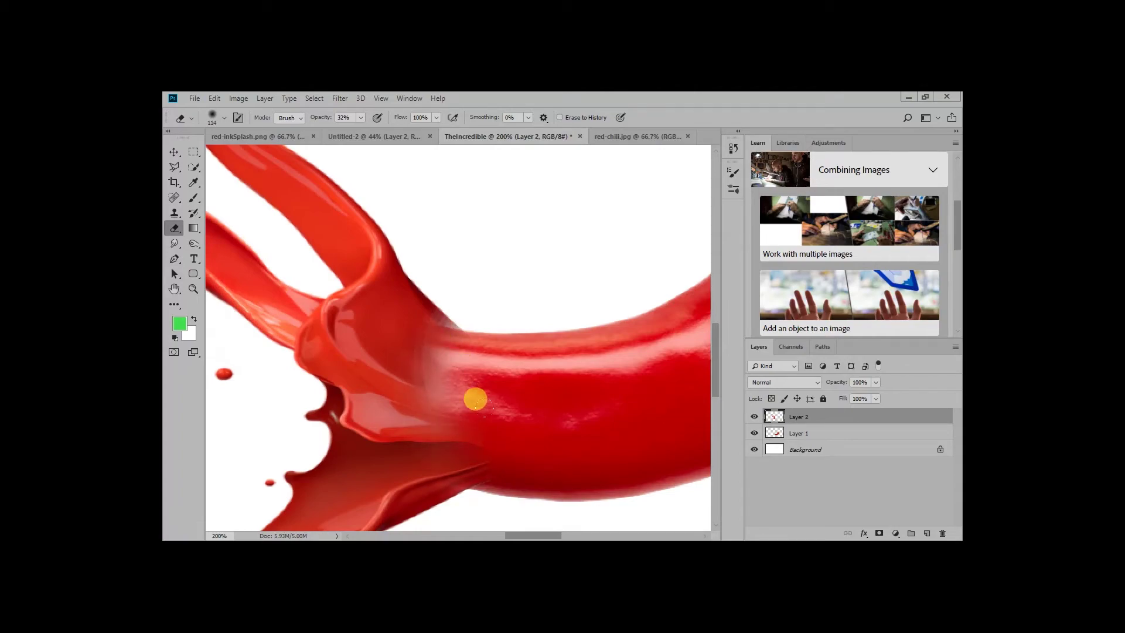
pyautogui.moveTo(475, 399)
pyautogui.mouseDown()
pyautogui.moveTo(411, 354)
pyautogui.moveTo(479, 420)
pyautogui.mouseUp()
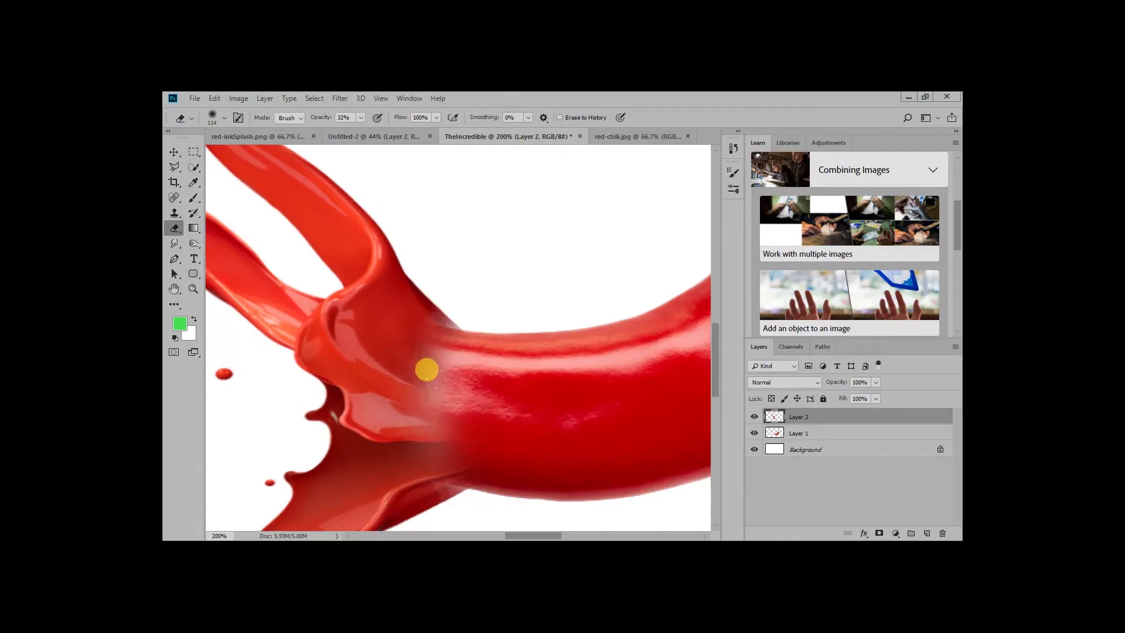
pyautogui.moveTo(426, 369)
pyautogui.mouseDown()
pyautogui.moveTo(409, 339)
pyautogui.moveTo(461, 392)
pyautogui.mouseUp()
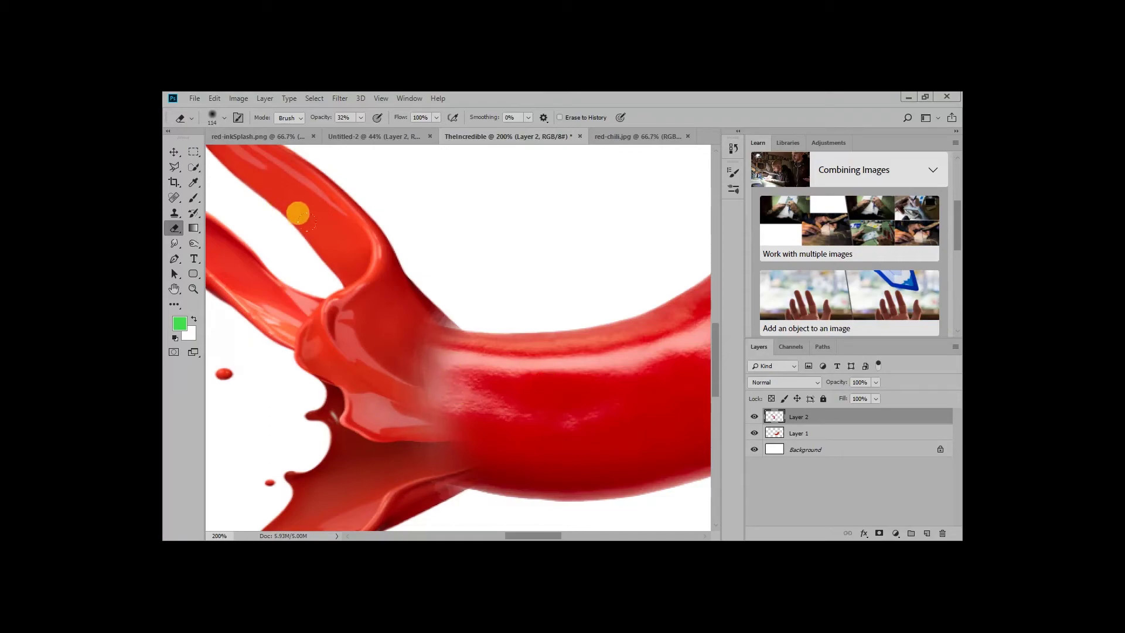
pyautogui.press('z')
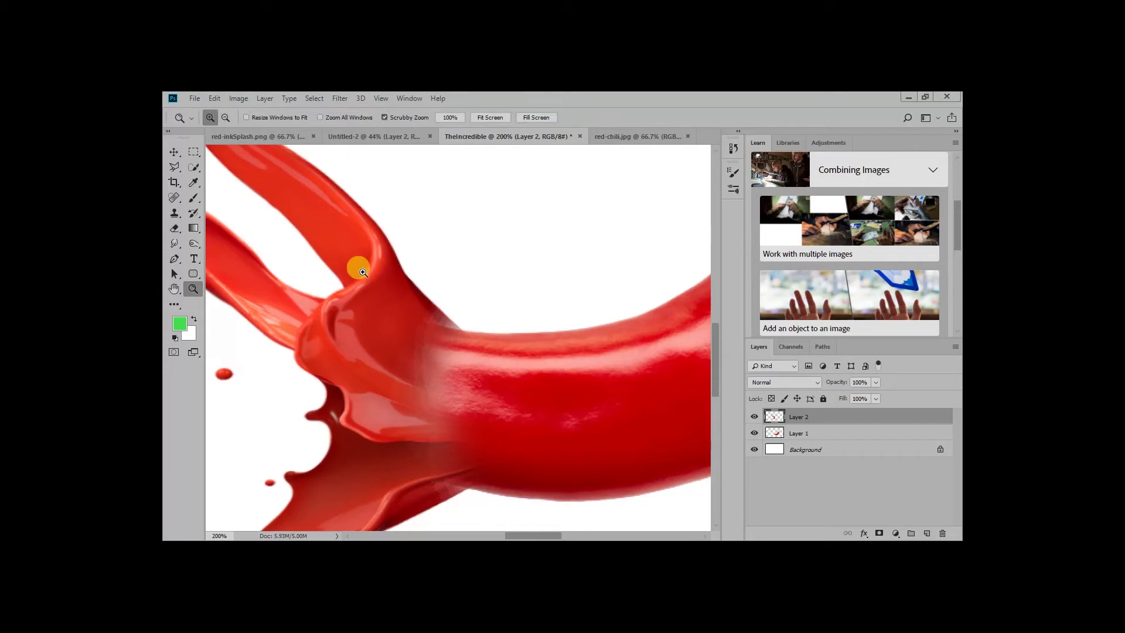
pyautogui.click(494, 118)
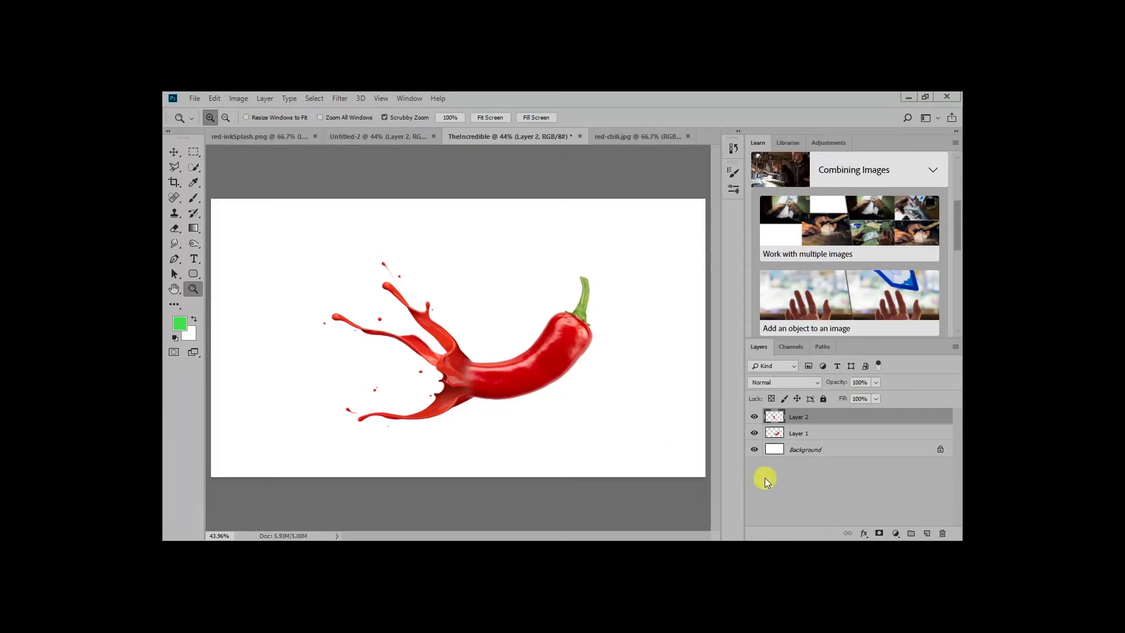
pyautogui.hotkey('ctrl', 'u')
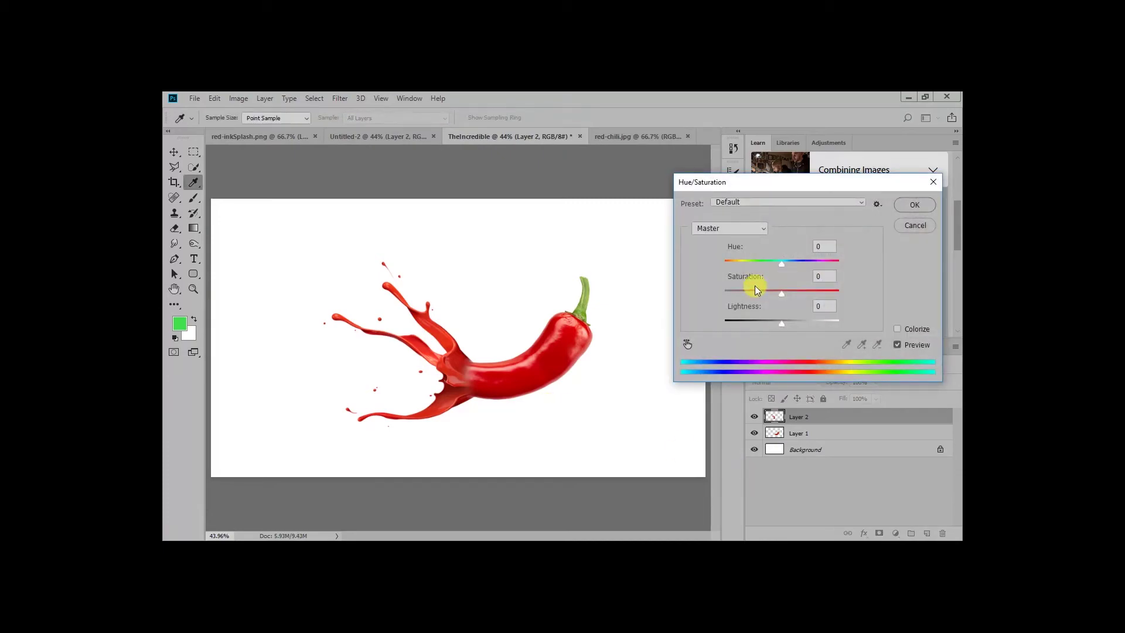
pyautogui.moveTo(782, 262)
pyautogui.mouseDown()
pyautogui.moveTo(839, 263)
pyautogui.moveTo(805, 251)
pyautogui.moveTo(781, 262)
pyautogui.mouseUp()
pyautogui.click(912, 225)
pyautogui.press('z')
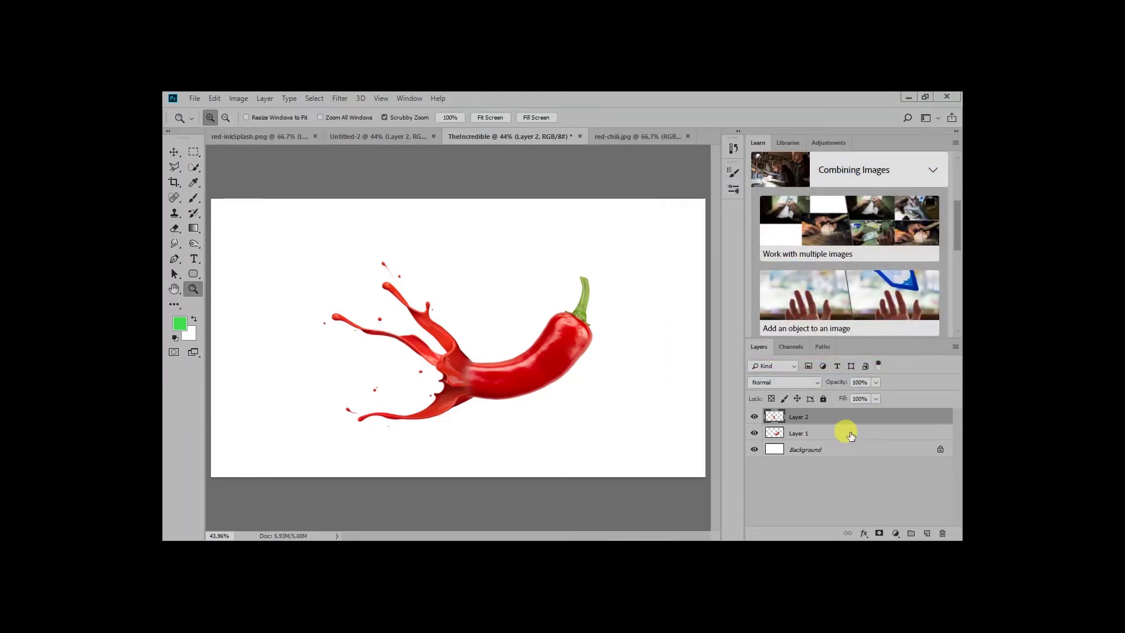
# Merge Layer 1 and Layer 2, and recolor the merged chili and splash with Hue/Saturation at a hue of -165
pyautogui.keyDown('shift'); pyautogui.click(850, 433); pyautogui.keyUp('shift')
pyautogui.hotkey('ctrl', 'e')
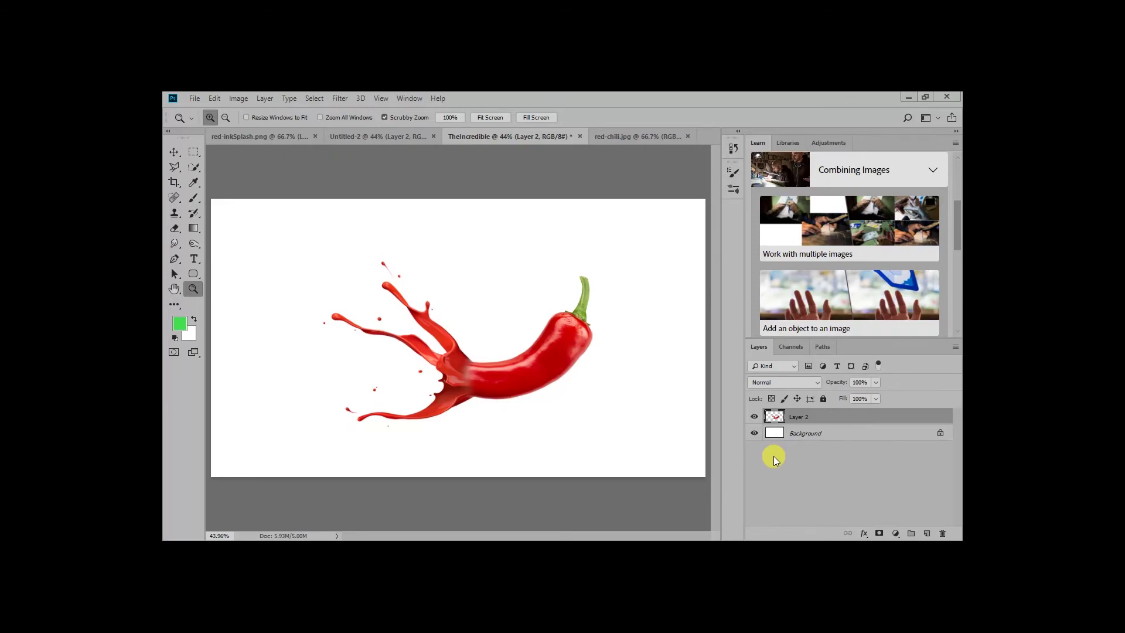
pyautogui.hotkey('ctrl', 'u')
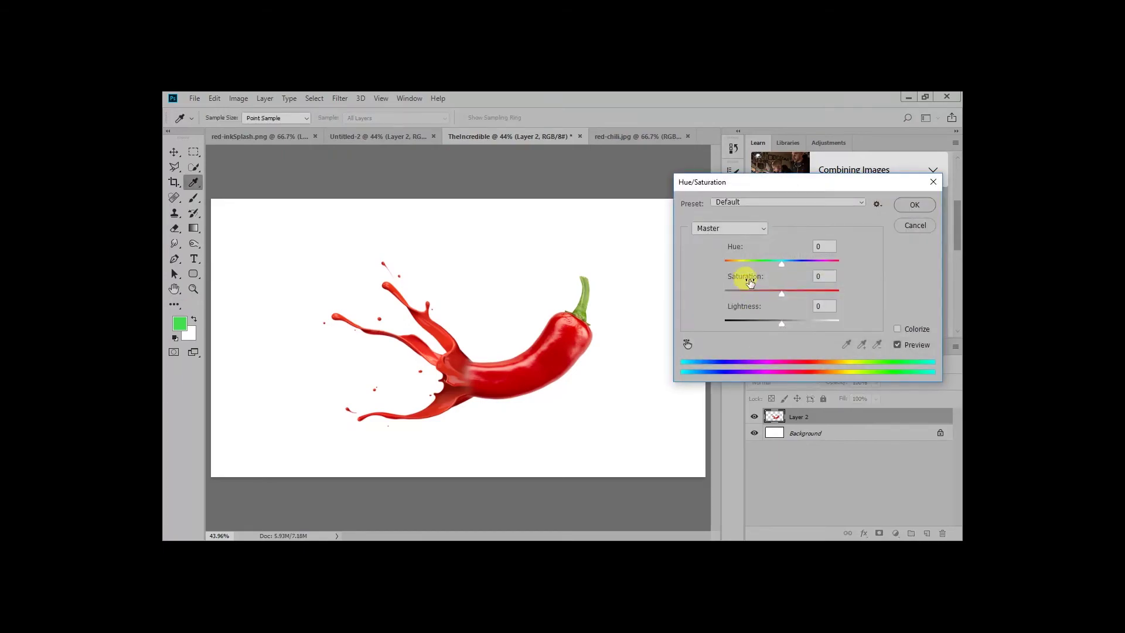
pyautogui.moveTo(765, 260); pyautogui.dragTo(729, 366)
pyautogui.click(814, 246)
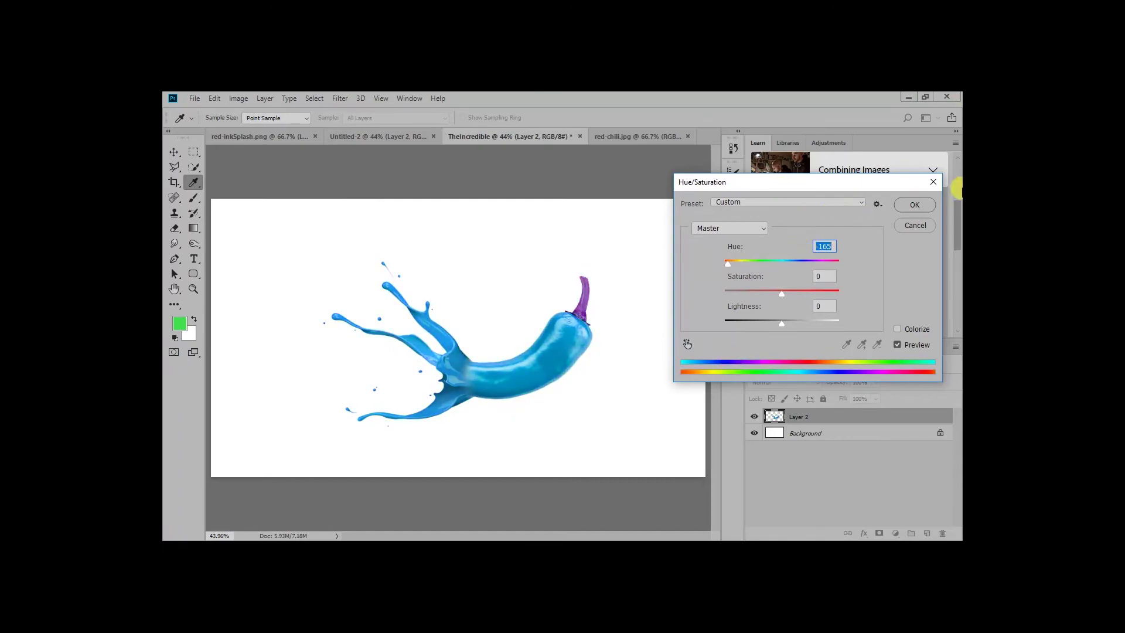
pyautogui.click(916, 204)
pyautogui.press('z')
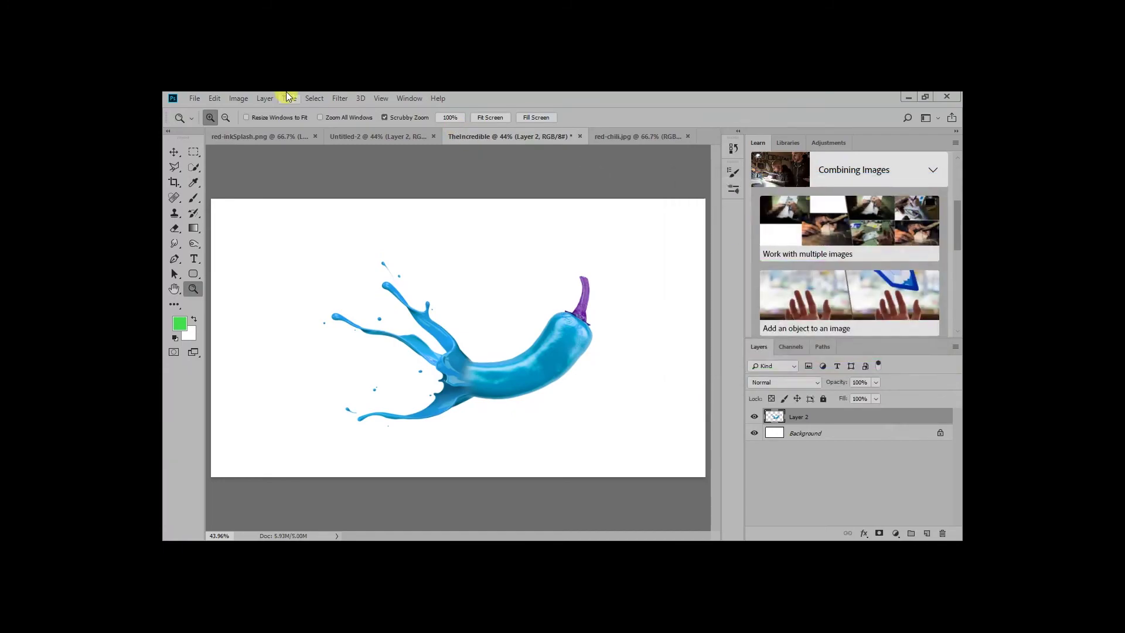
# Save the composite to the Desktop as TheIncredible.jpg in JPEG format with Maximum quality 12
pyautogui.click(195, 98)
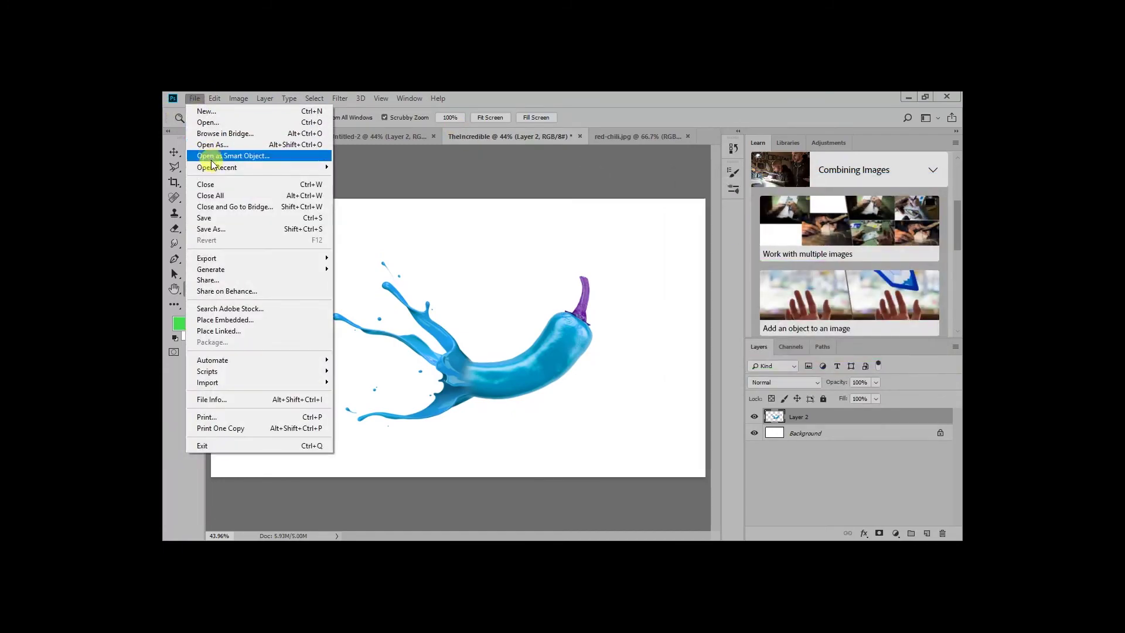
pyautogui.click(226, 228)
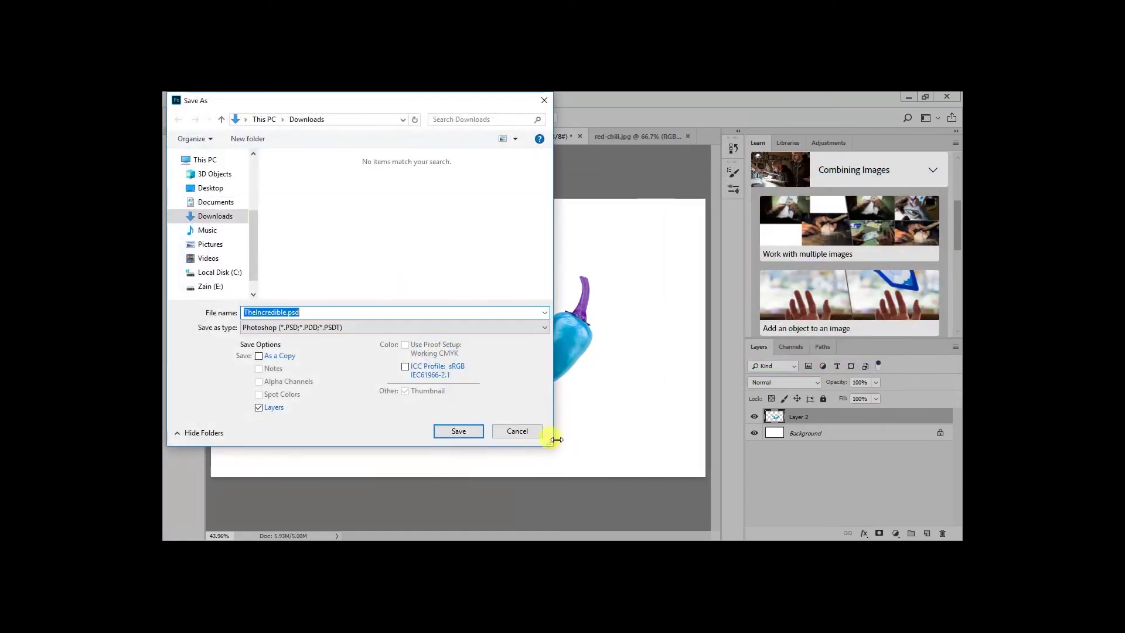
pyautogui.click(345, 328)
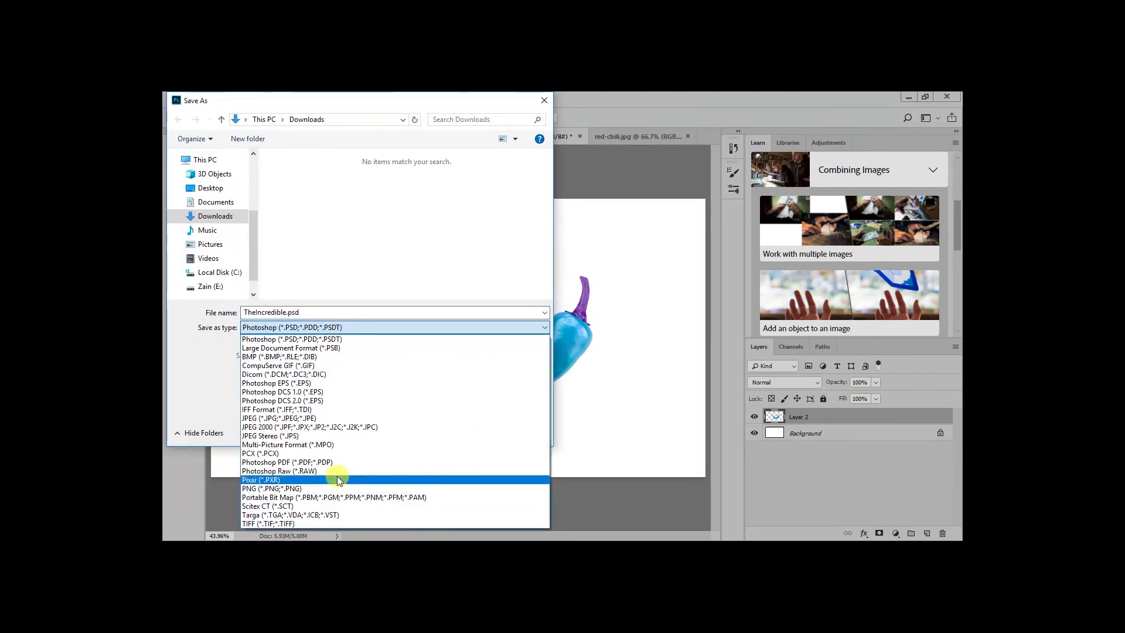
pyautogui.click(310, 418)
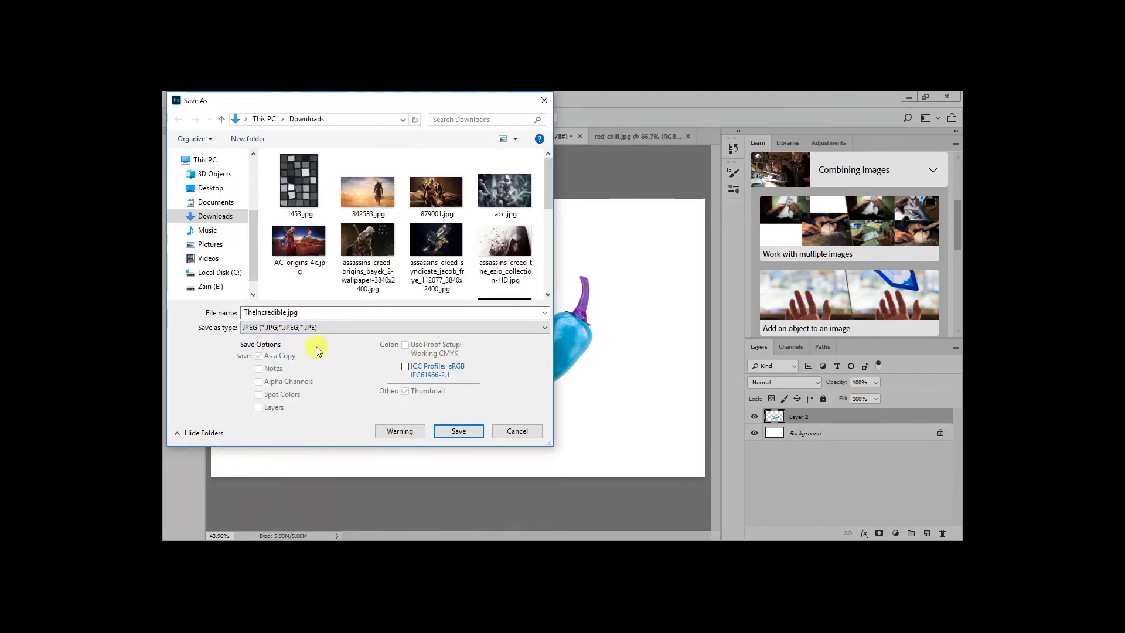
pyautogui.click(208, 188)
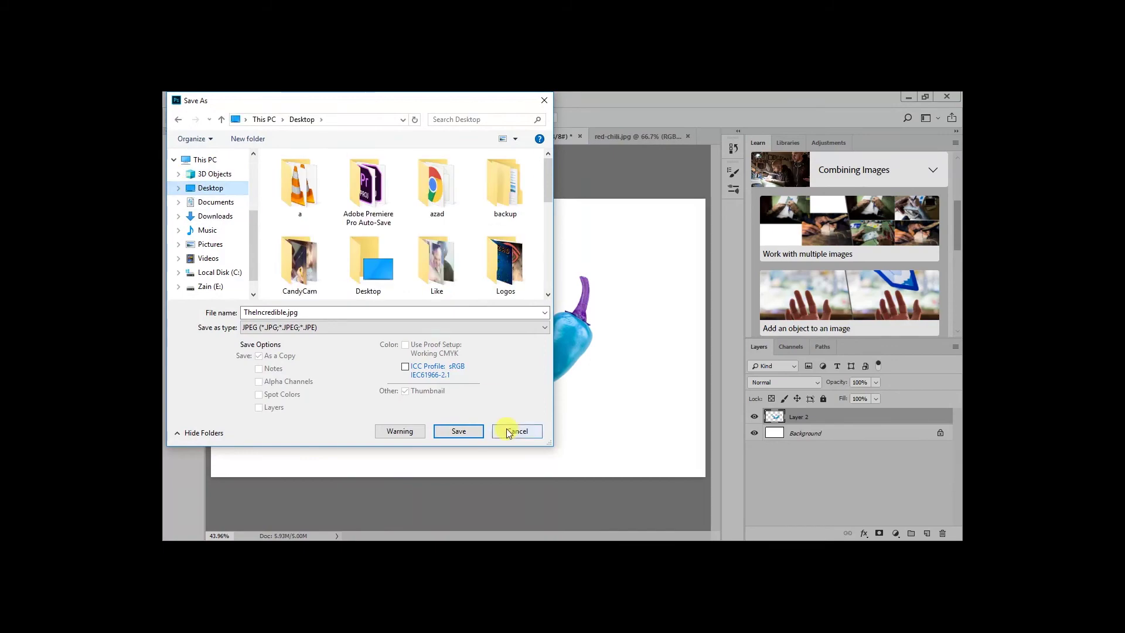
pyautogui.click(474, 433)
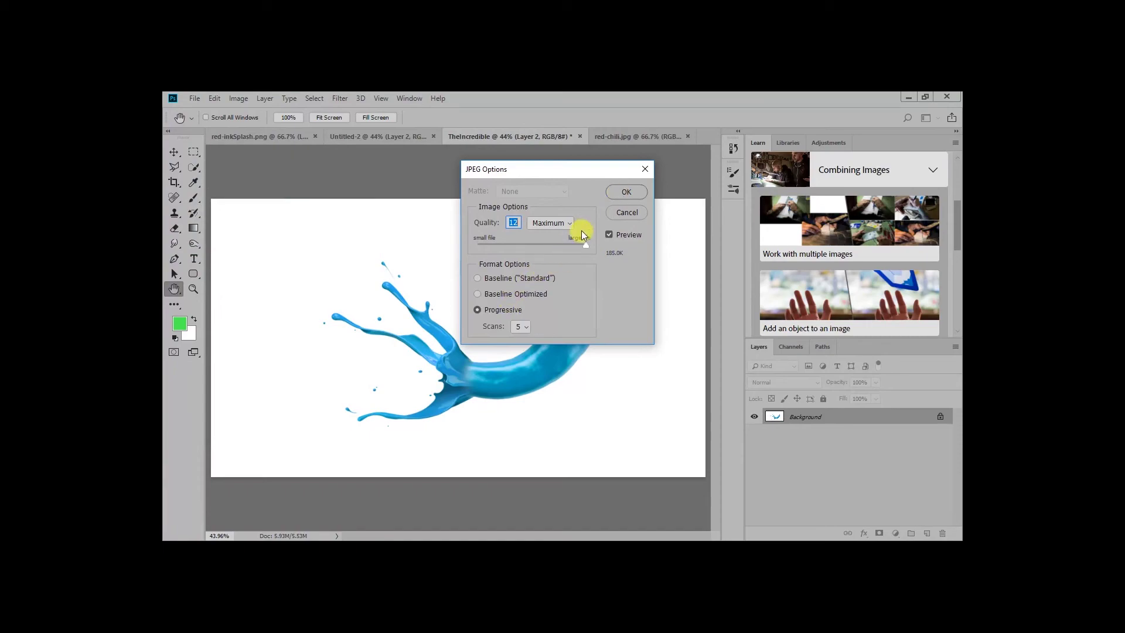
pyautogui.moveTo(578, 244); pyautogui.dragTo(598, 281)
pyautogui.moveTo(588, 250)
pyautogui.mouseDown()
pyautogui.moveTo(503, 258)
pyautogui.moveTo(586, 244)
pyautogui.mouseUp()
pyautogui.click(612, 193)
pyautogui.press('z')
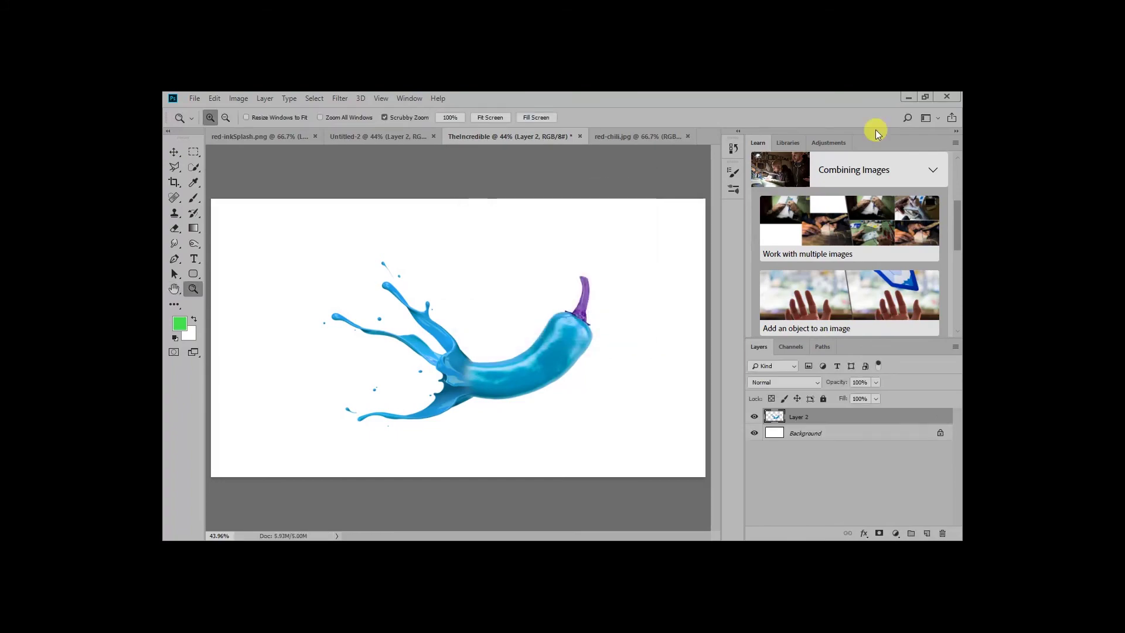
# Switch to the Windows desktop by minimizing the open windows, and open TheIncredible.jpg in Photos
pyautogui.click(908, 97)
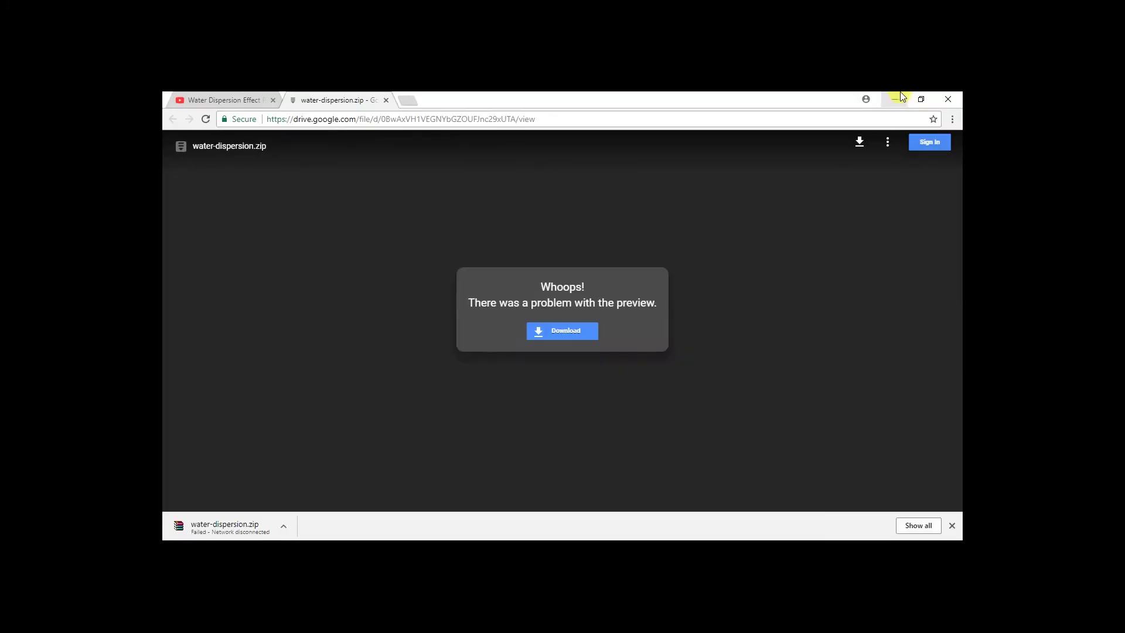
pyautogui.click(894, 99)
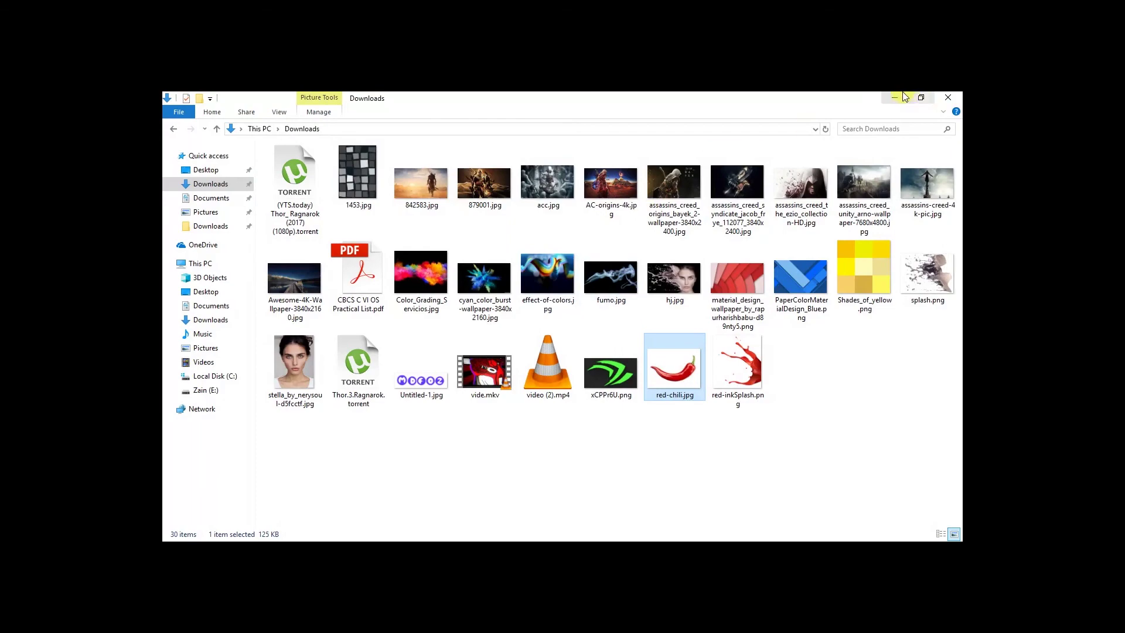
pyautogui.click(892, 99)
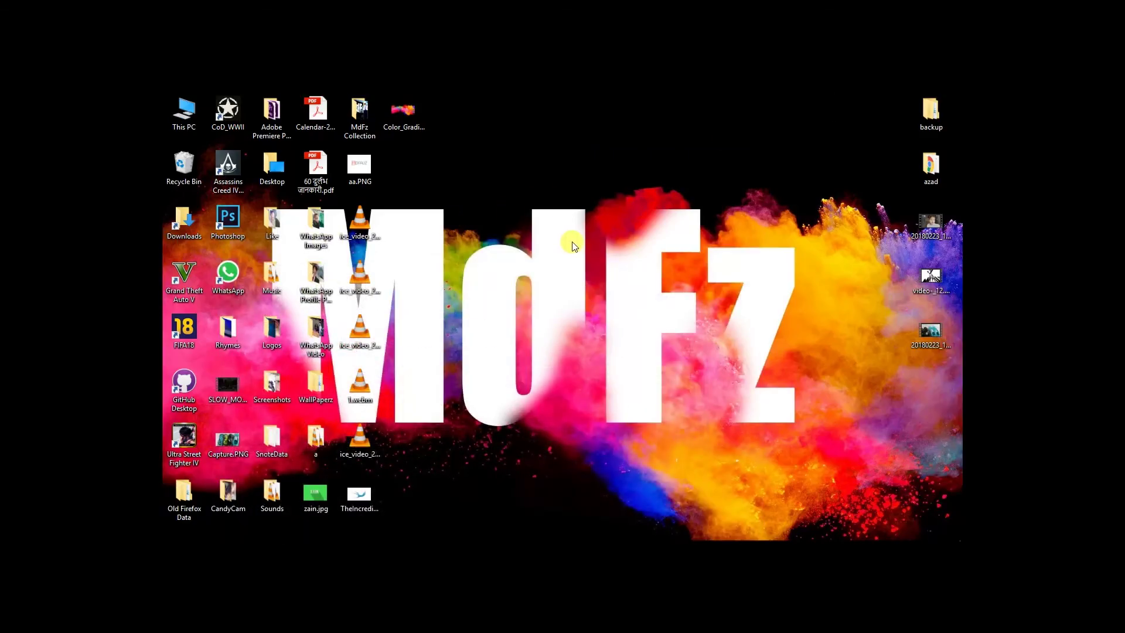
pyautogui.doubleClick(375, 498)
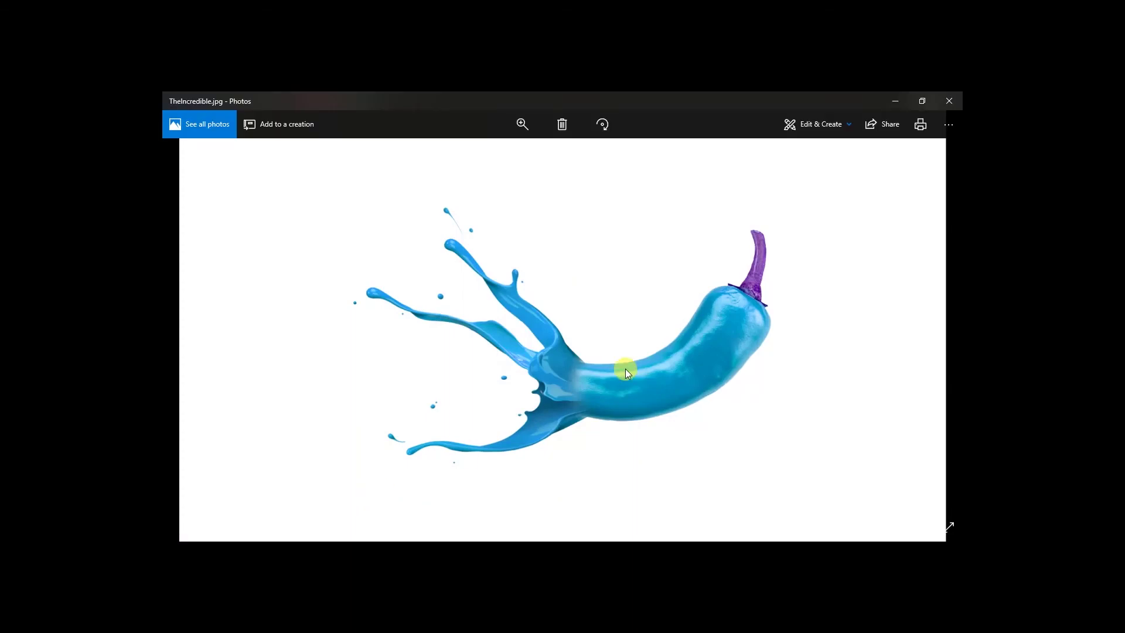
# Set TheIncredible.jpg as the desktop background and close Photos
pyautogui.rightClick(605, 311)
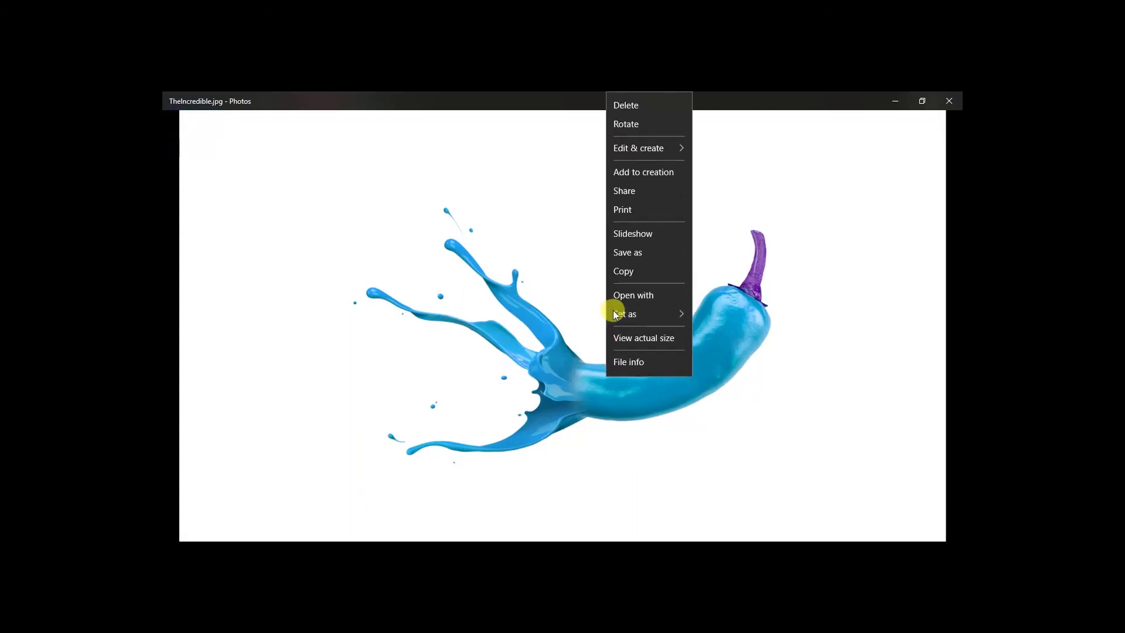
pyautogui.moveTo(627, 314)
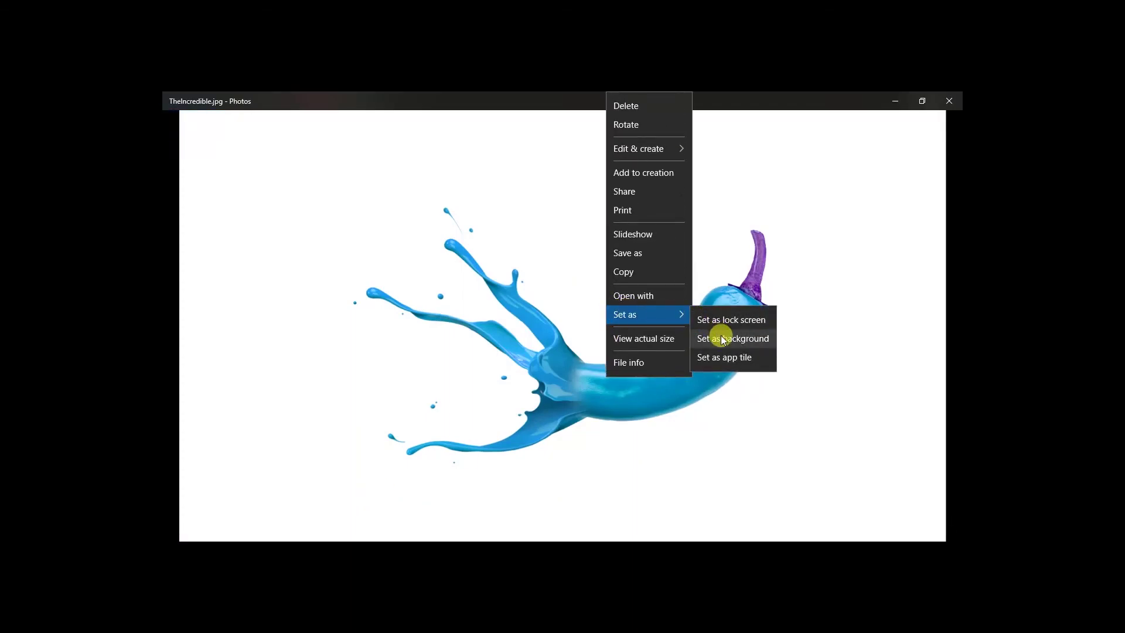
pyautogui.click(723, 338)
pyautogui.click(950, 100)
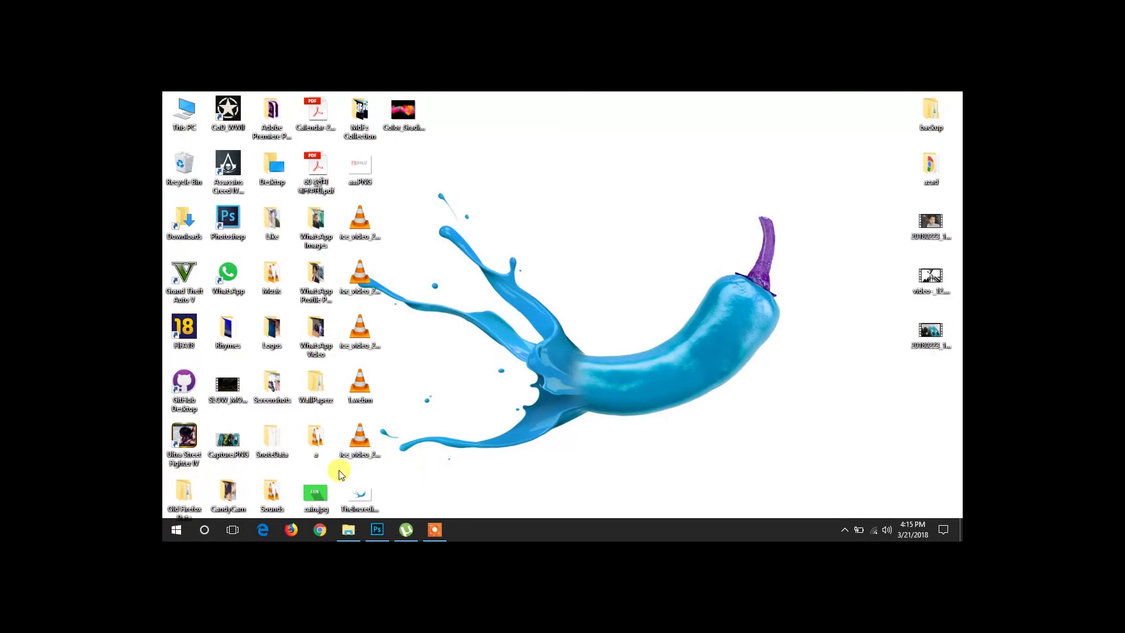
# Try to permanently delete the six desktop files in the column from aa.PNG down to the last ice_video file
pyautogui.moveTo(356, 466); pyautogui.dragTo(352, 169)
pyautogui.hotkey('shift', 'Delete')
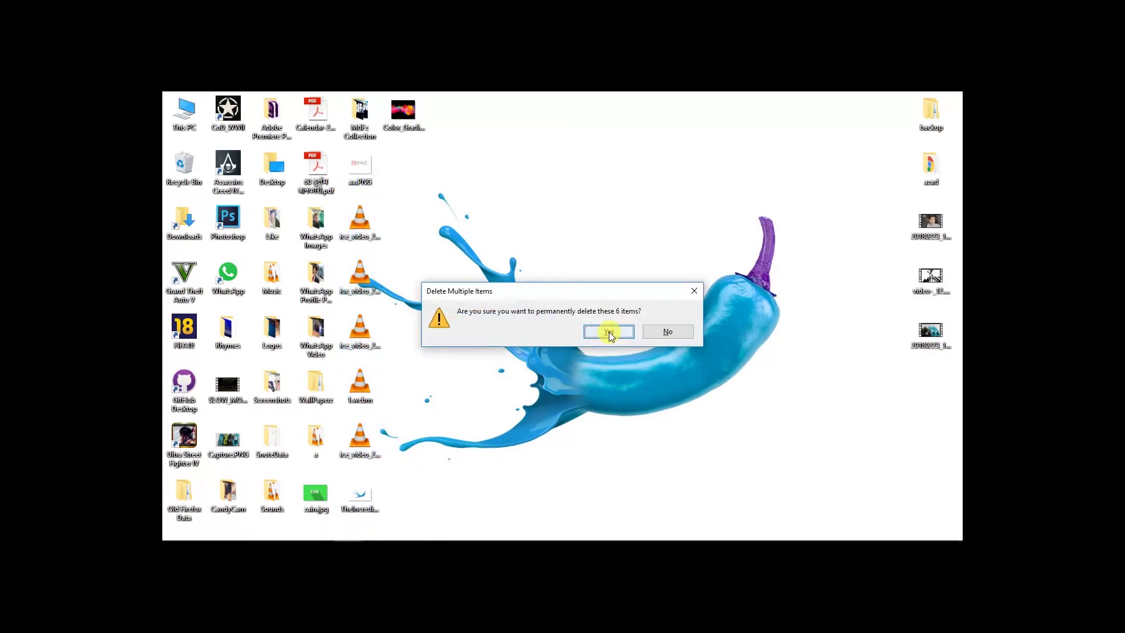
pyautogui.click(609, 332)
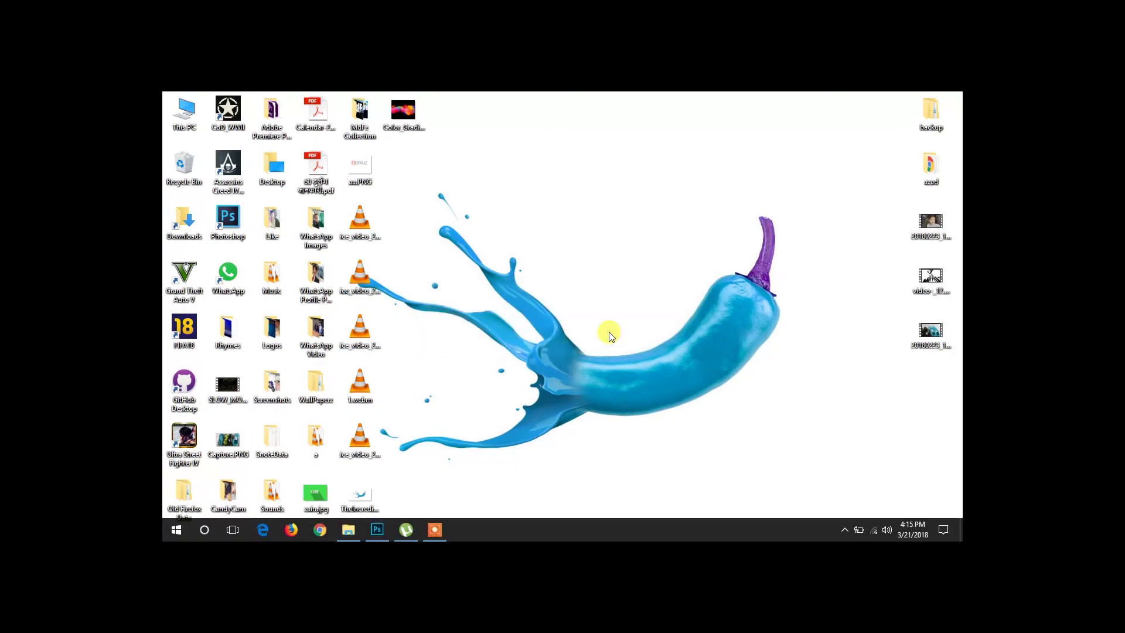
pyautogui.click(434, 529)
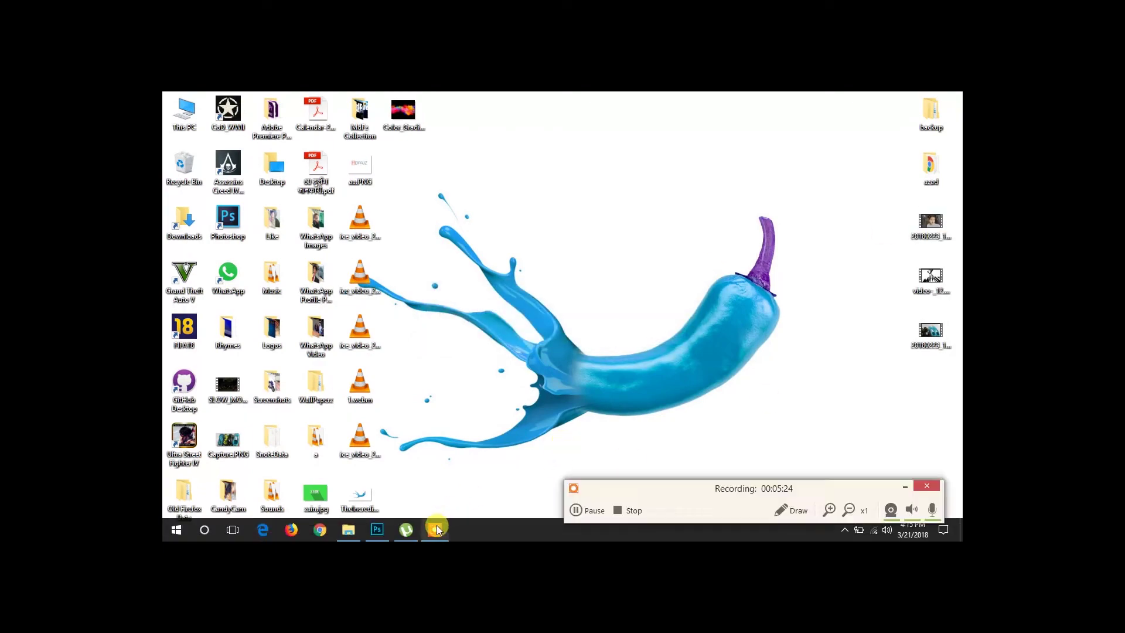